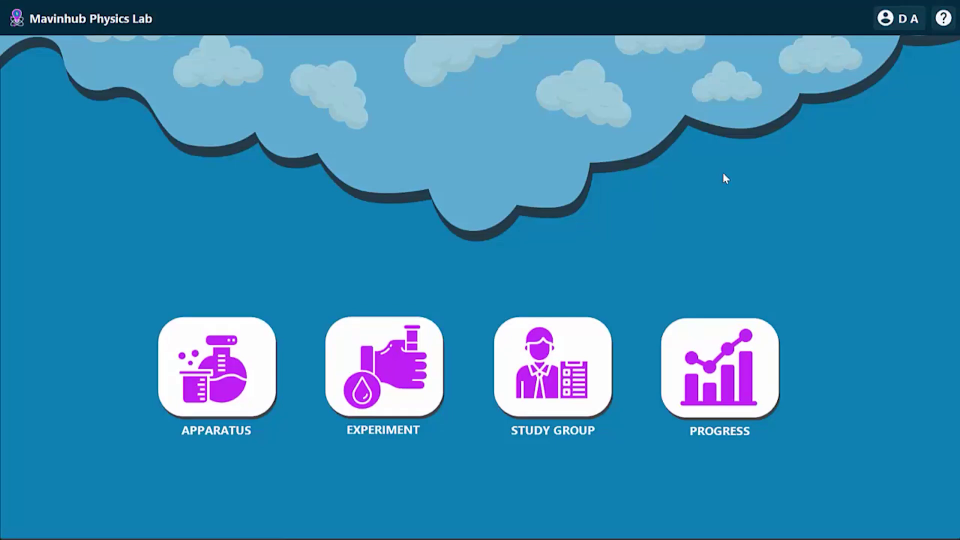
pyautogui.click(400, 352)
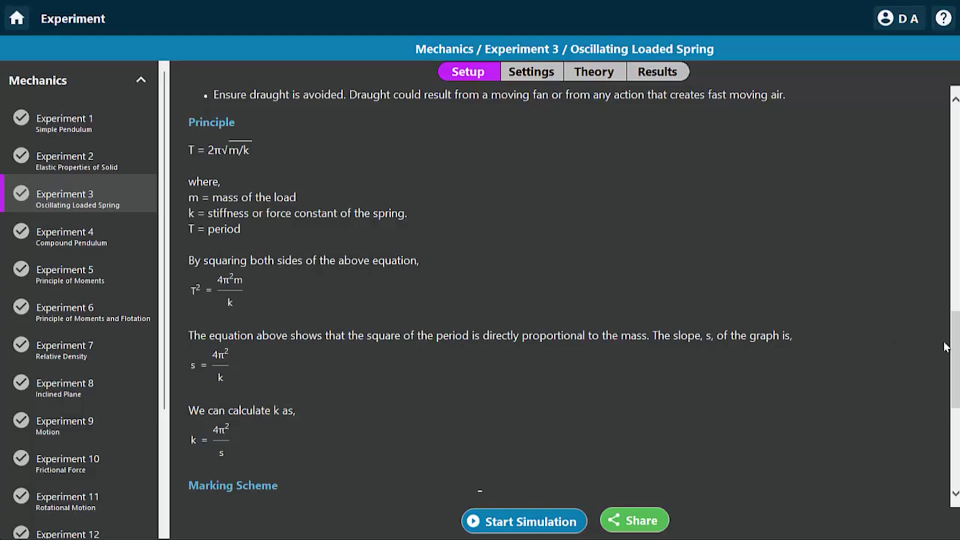
pyautogui.scroll(10, 931, 197)
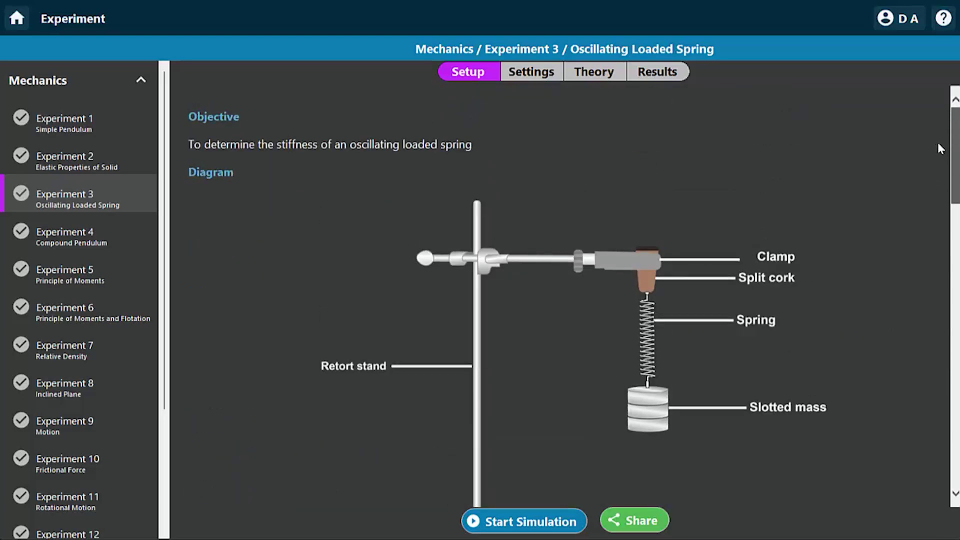
pyautogui.scroll(-2, 940, 160)
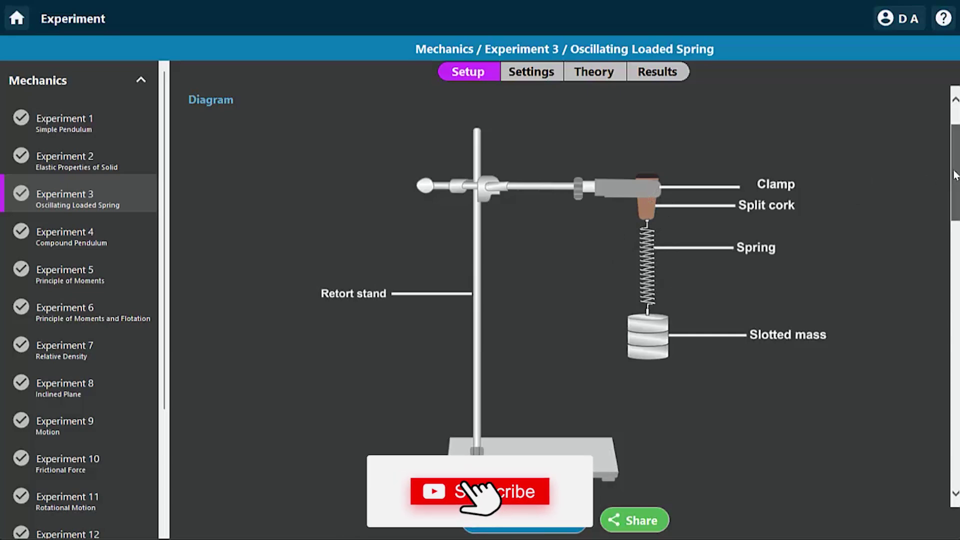
pyautogui.moveTo(955, 175); pyautogui.dragTo(956, 198)
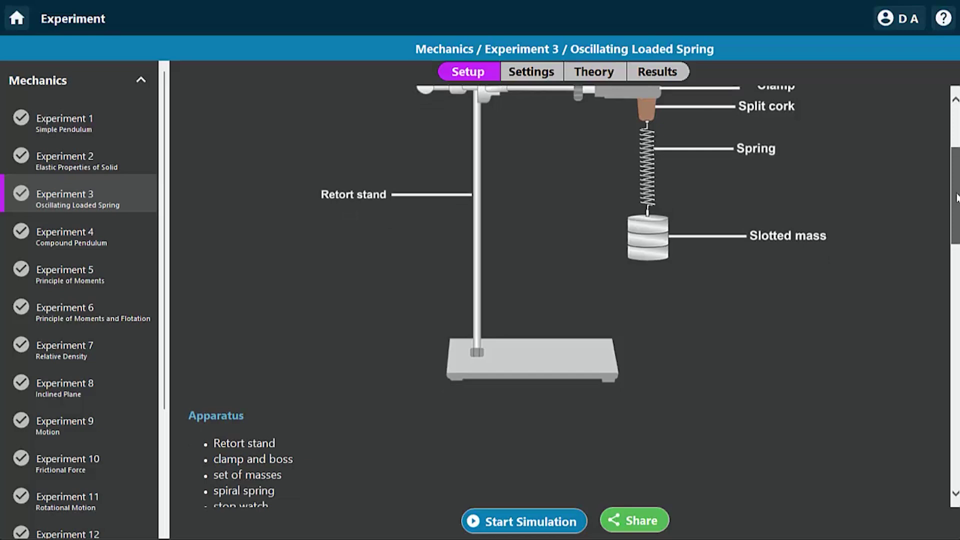
pyautogui.moveTo(956, 197); pyautogui.dragTo(955, 280)
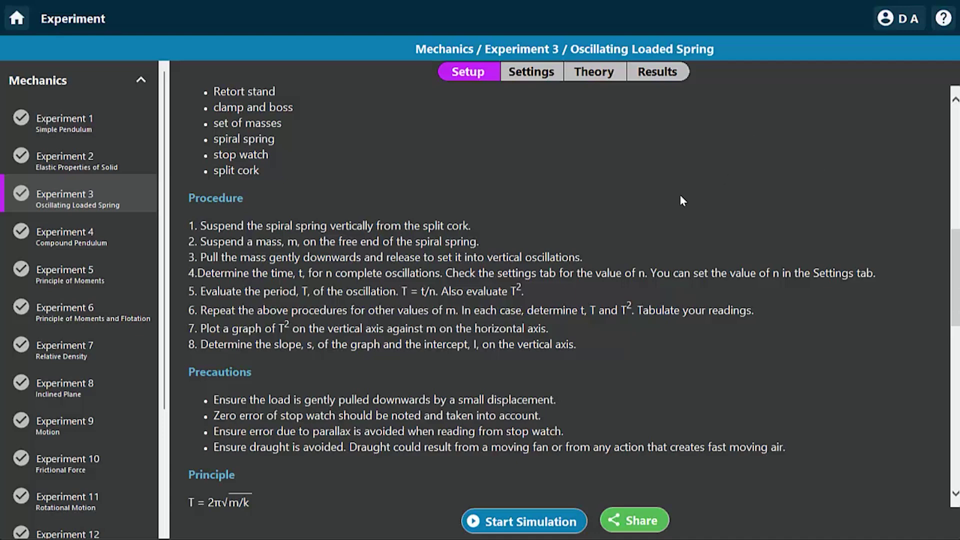
pyautogui.click(531, 73)
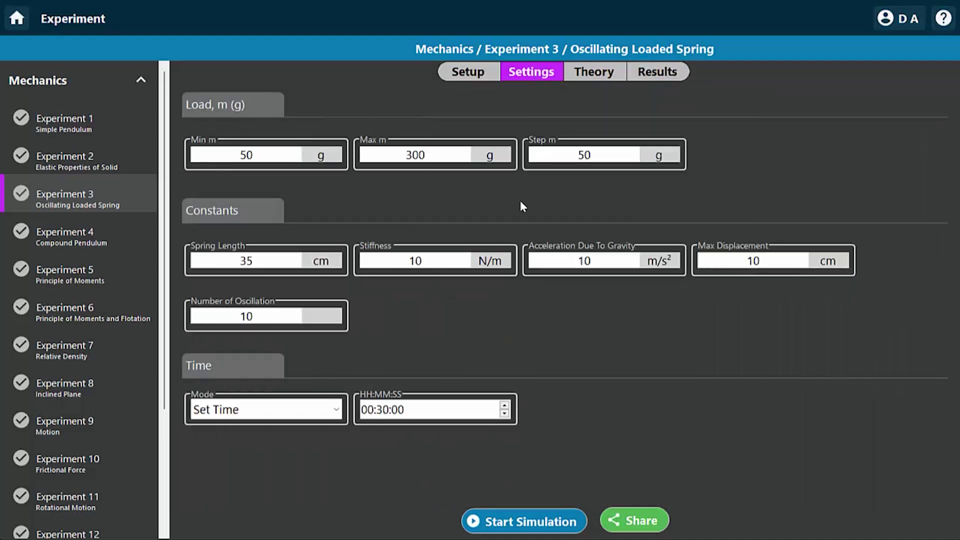
pyautogui.click(286, 318)
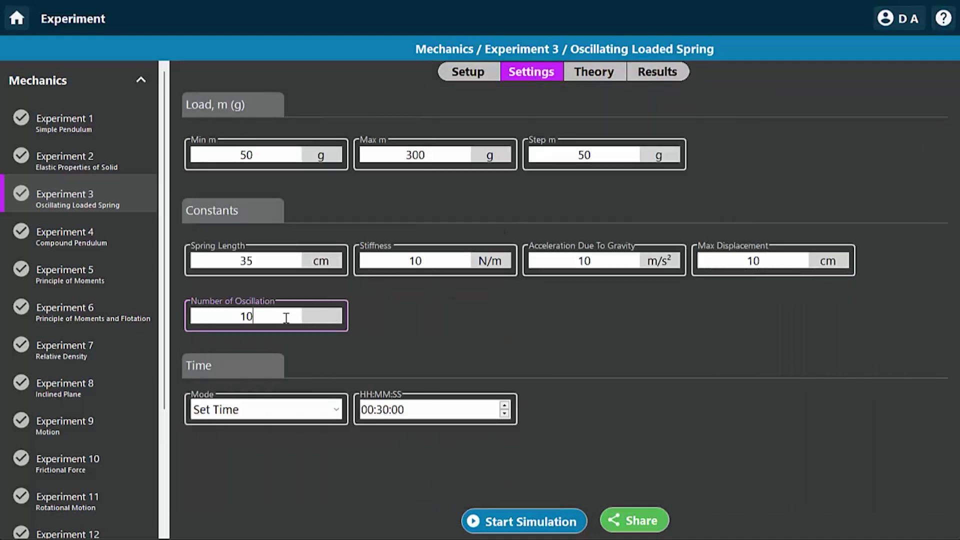
pyautogui.click(477, 79)
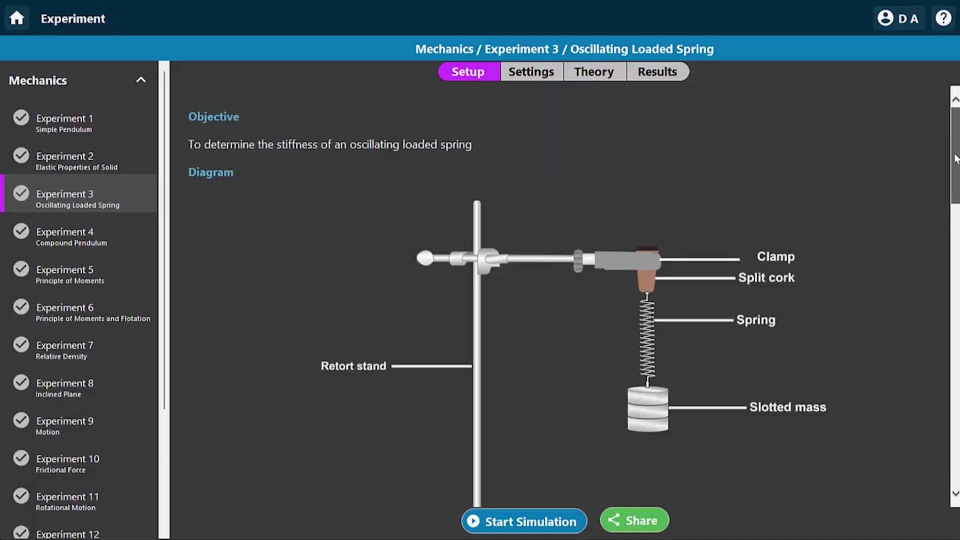
# Step: Read through the Procedure and Precautions, then launch the Experiment 3 loaded-spring simulation
pyautogui.moveTo(955, 170); pyautogui.dragTo(957, 283)
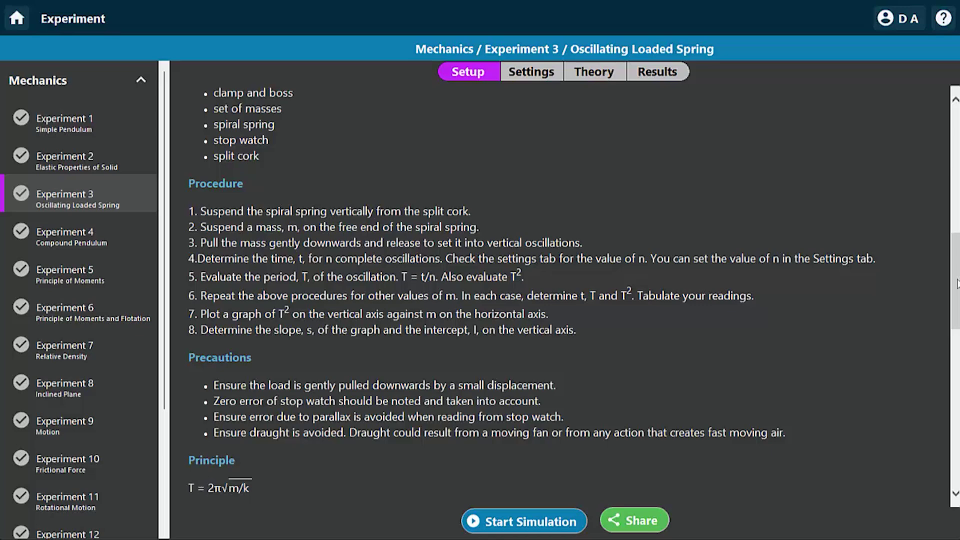
pyautogui.scroll(-2, 956, 284)
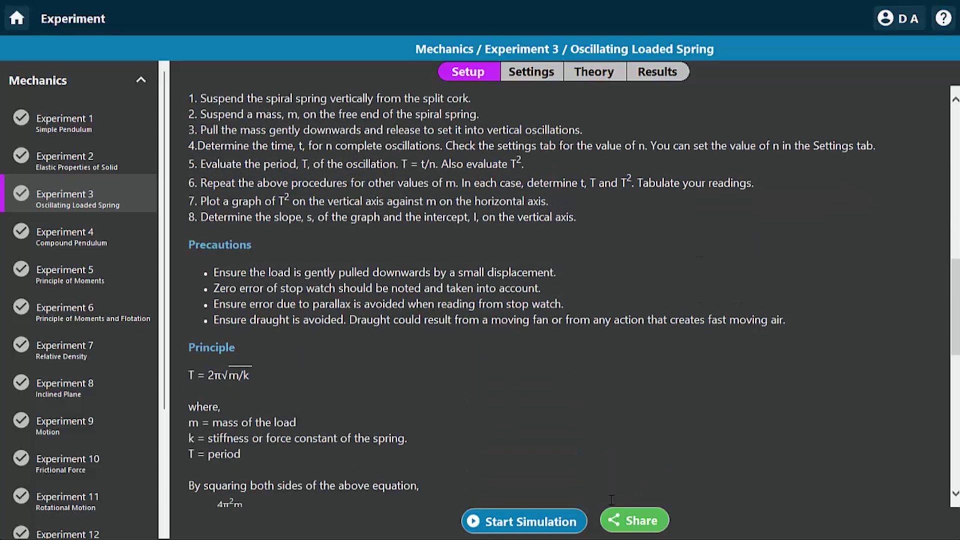
pyautogui.click(544, 522)
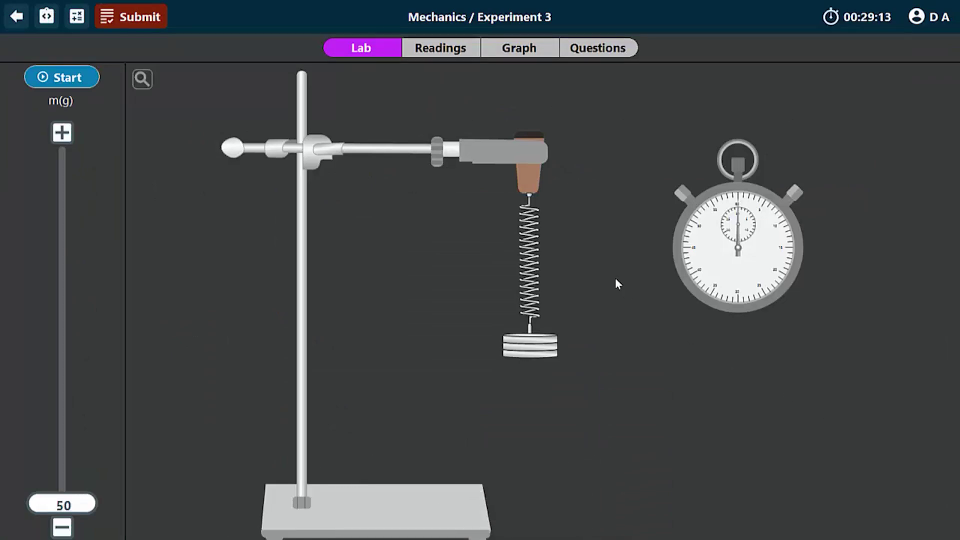
pyautogui.click(456, 59)
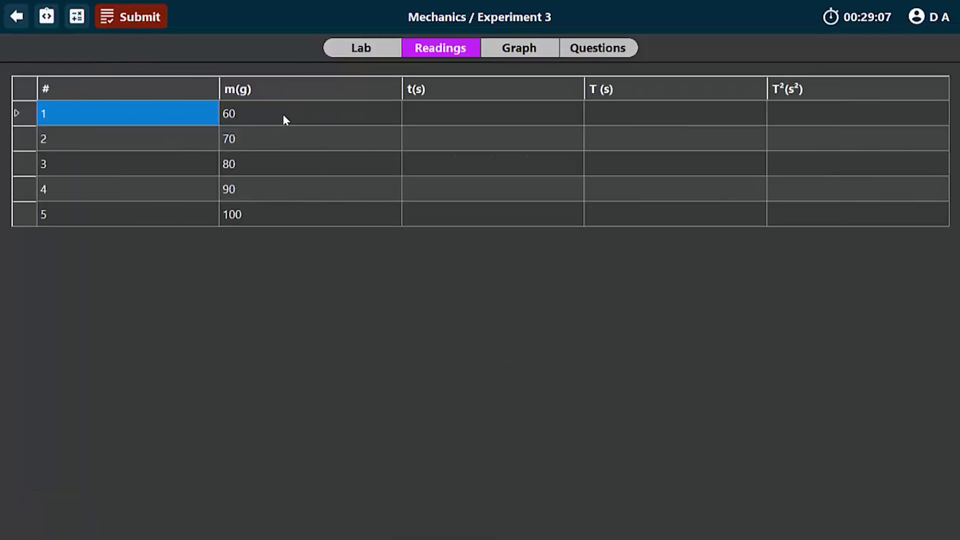
pyautogui.click(283, 119)
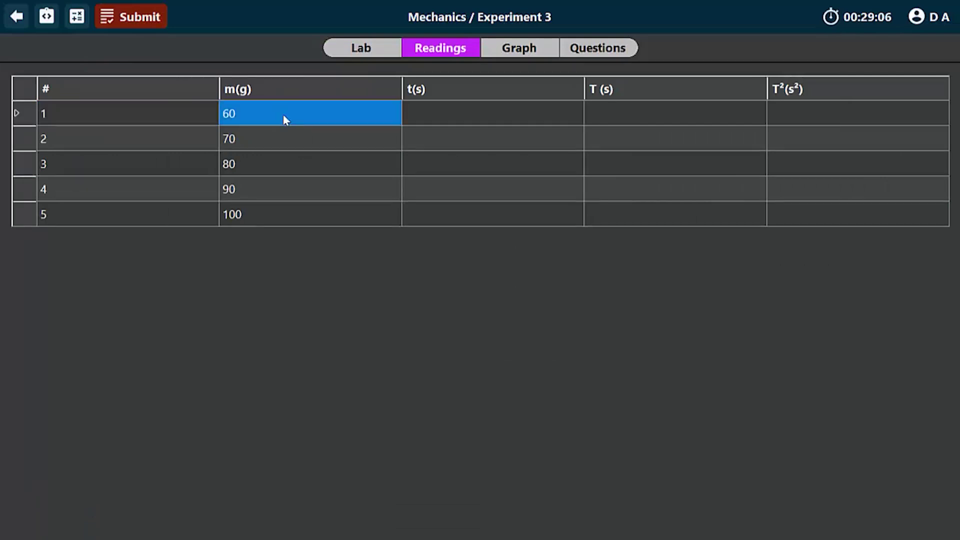
pyautogui.click(415, 123)
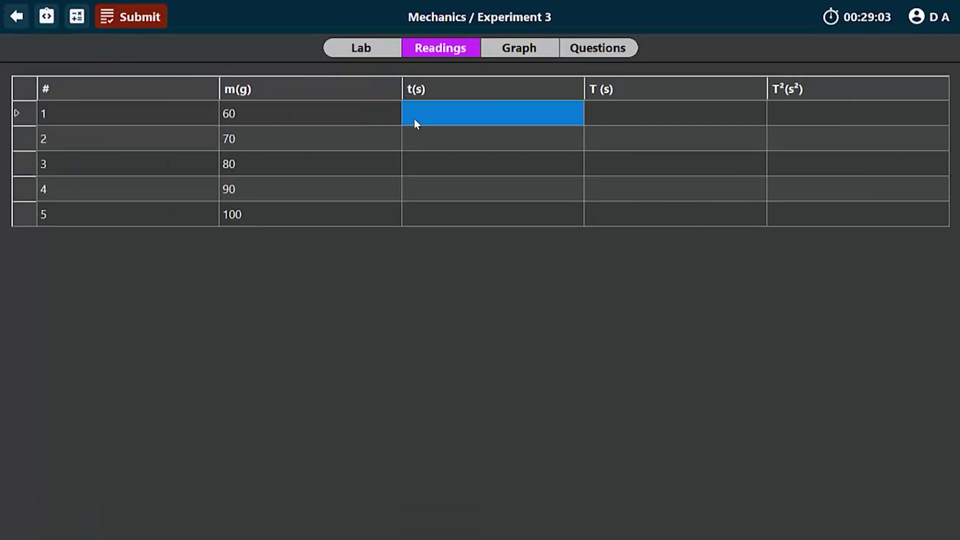
pyautogui.click(605, 122)
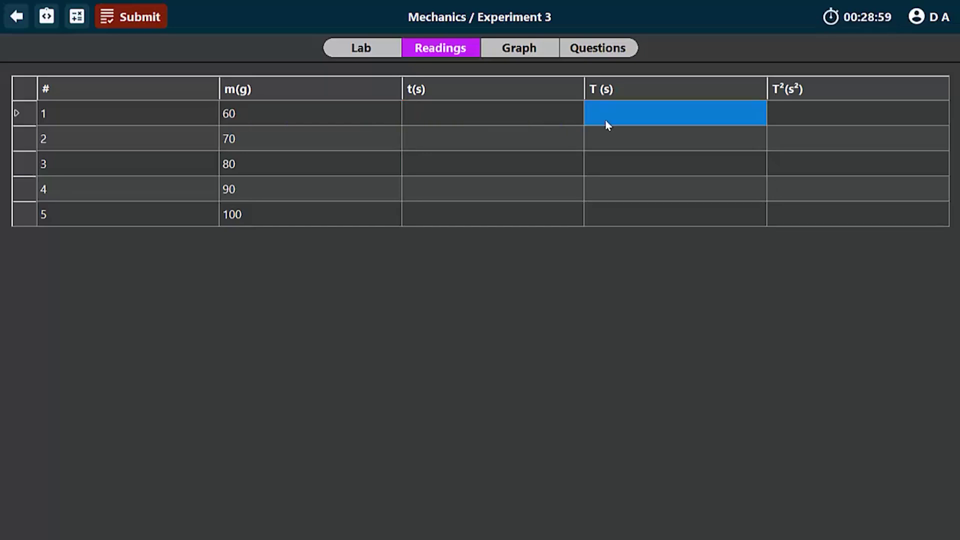
pyautogui.click(514, 112)
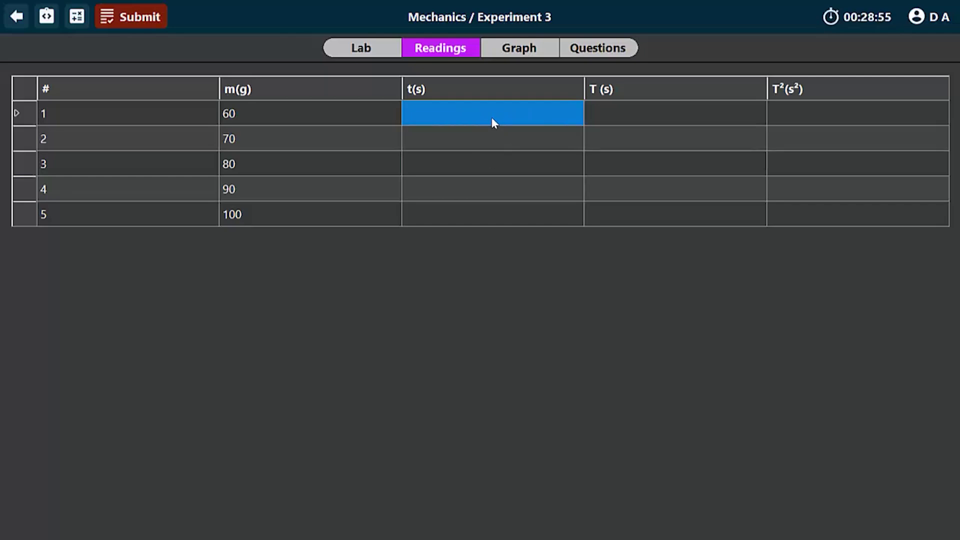
pyautogui.click(771, 122)
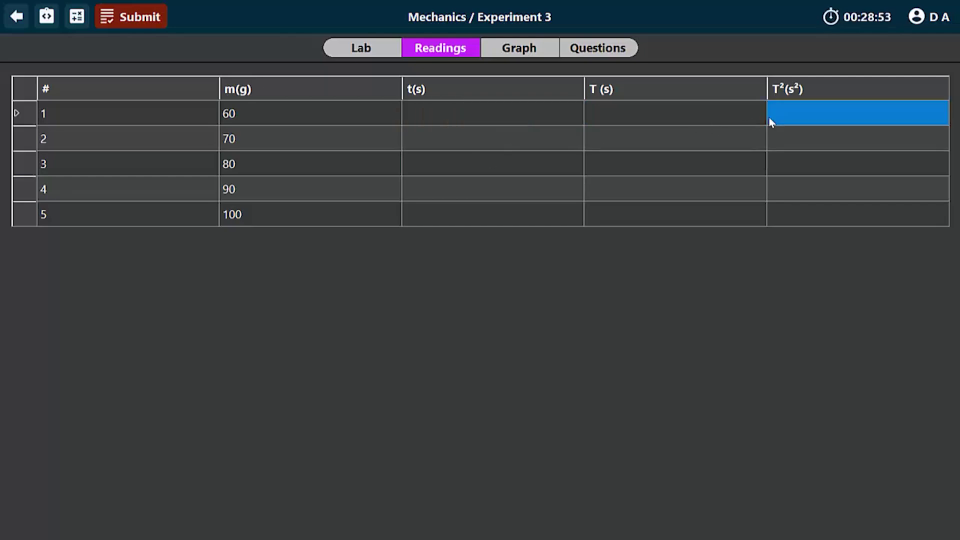
pyautogui.click(315, 114)
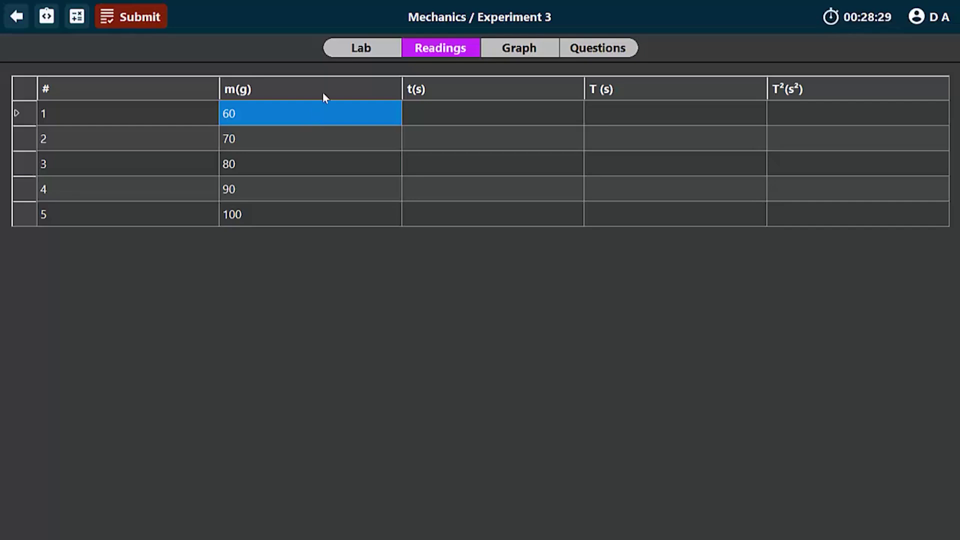
pyautogui.click(359, 51)
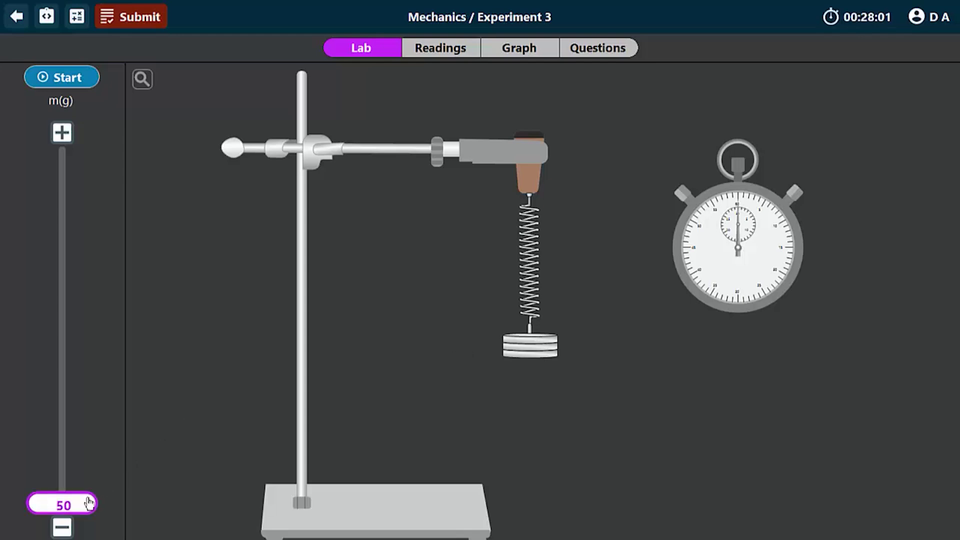
# Step: Raise the load from 50 g to 60 g, time an oscillation run, and magnify the stopwatch
pyautogui.moveTo(86, 506); pyautogui.dragTo(86, 493)
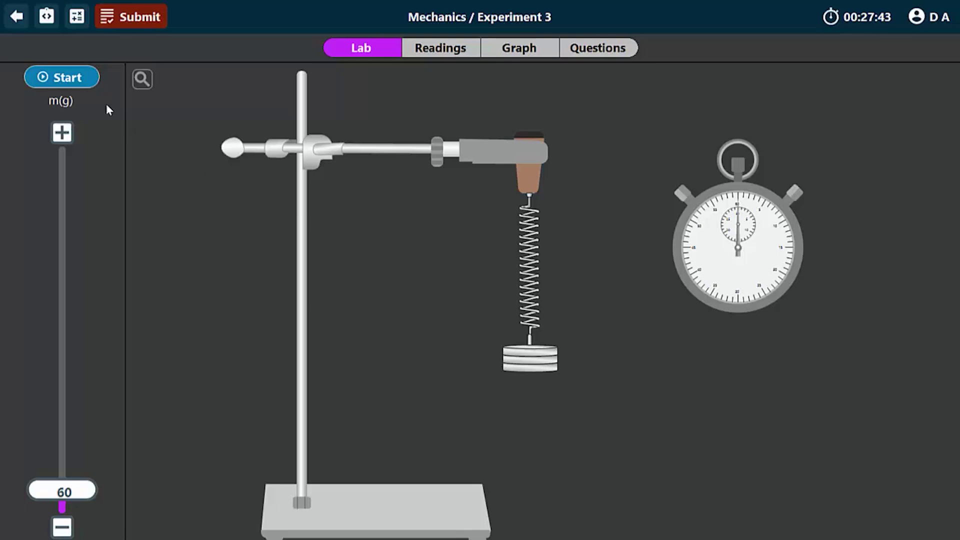
pyautogui.click(90, 80)
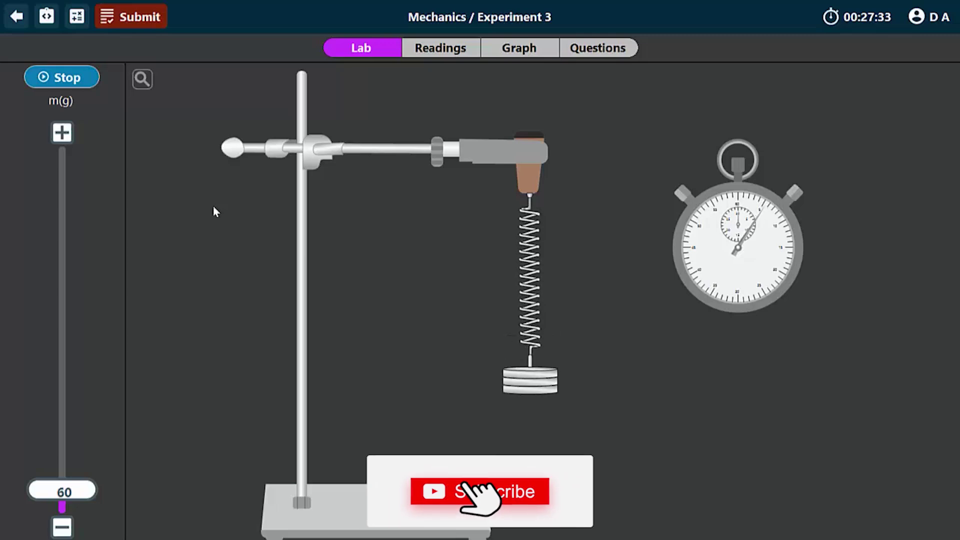
pyautogui.click(53, 77)
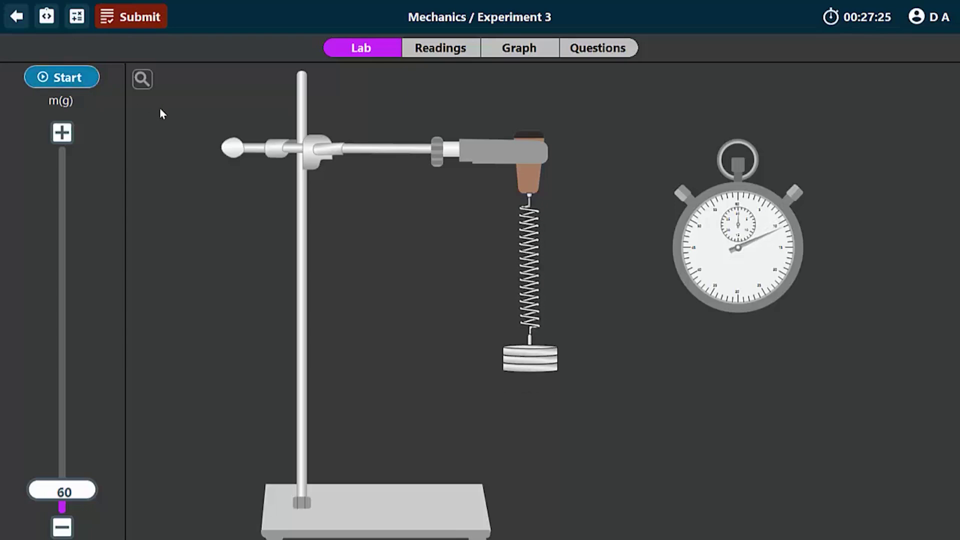
pyautogui.click(142, 79)
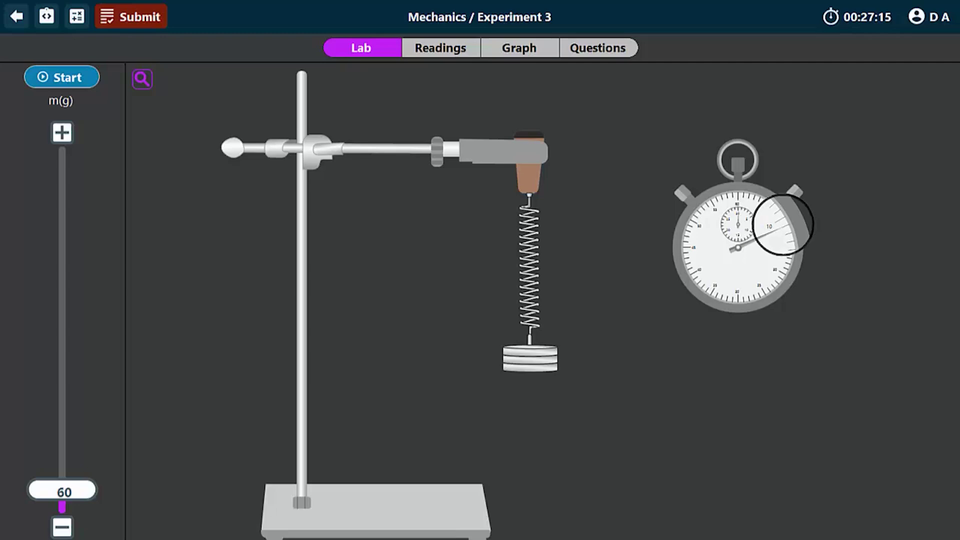
# Step: Record the 60 g reading in row 1 as t = 11 s, T = 1.1 s, T² = 1.21 s²
pyautogui.click(442, 55)
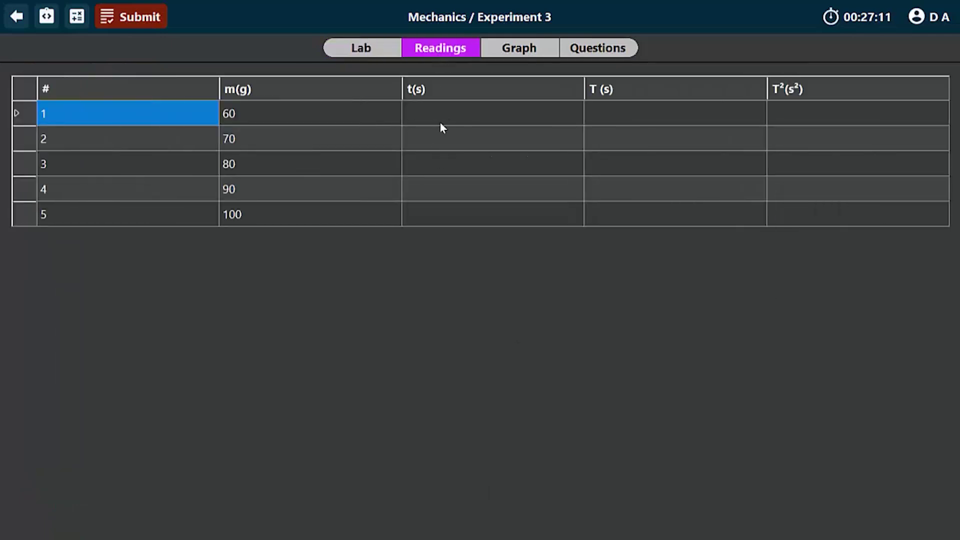
pyautogui.click(454, 120)
pyautogui.write('11')
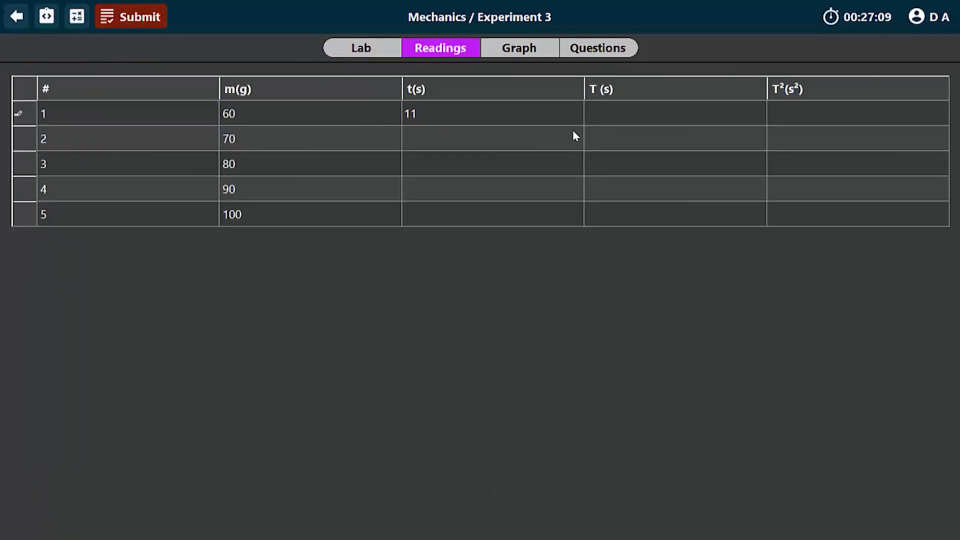
pyautogui.click(617, 114)
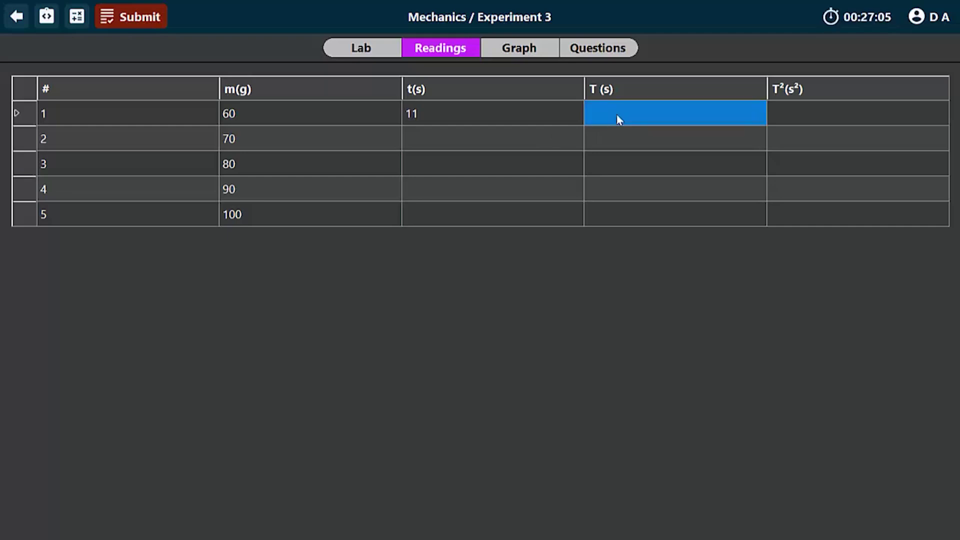
pyautogui.write('1.1')
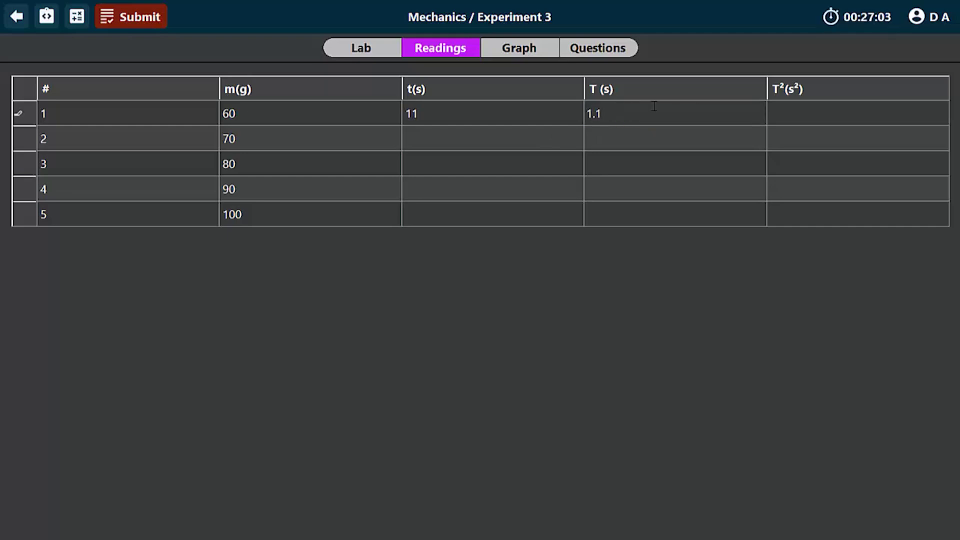
pyautogui.click(829, 115)
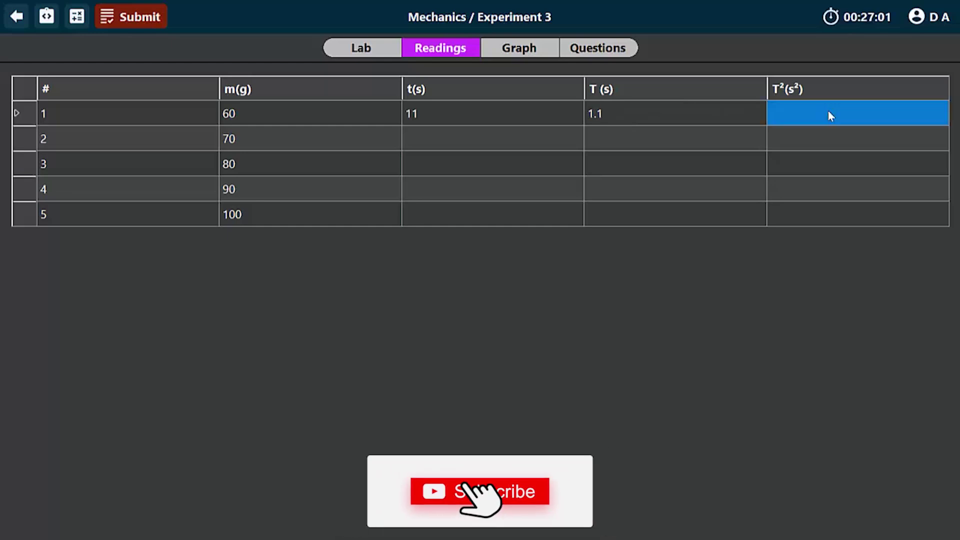
pyautogui.write('1.2')
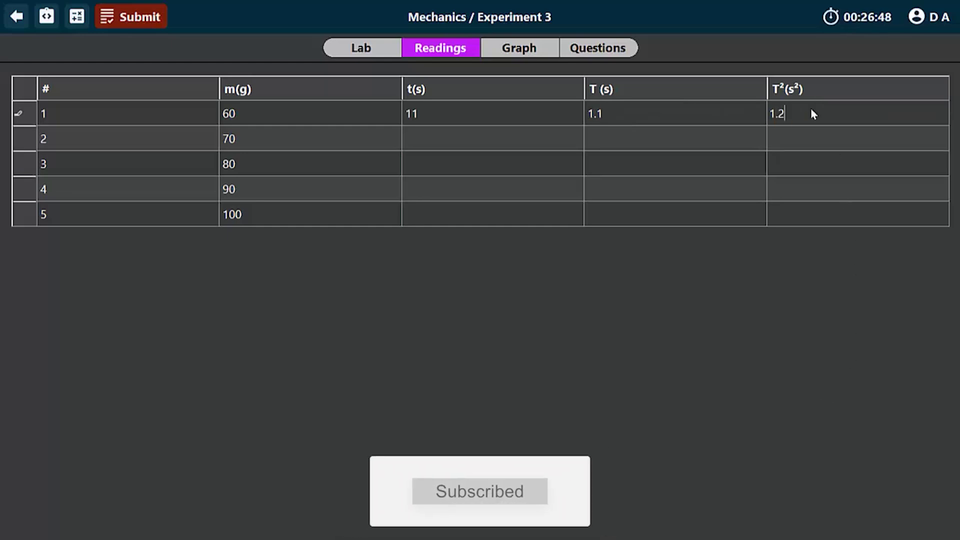
pyautogui.write('1')
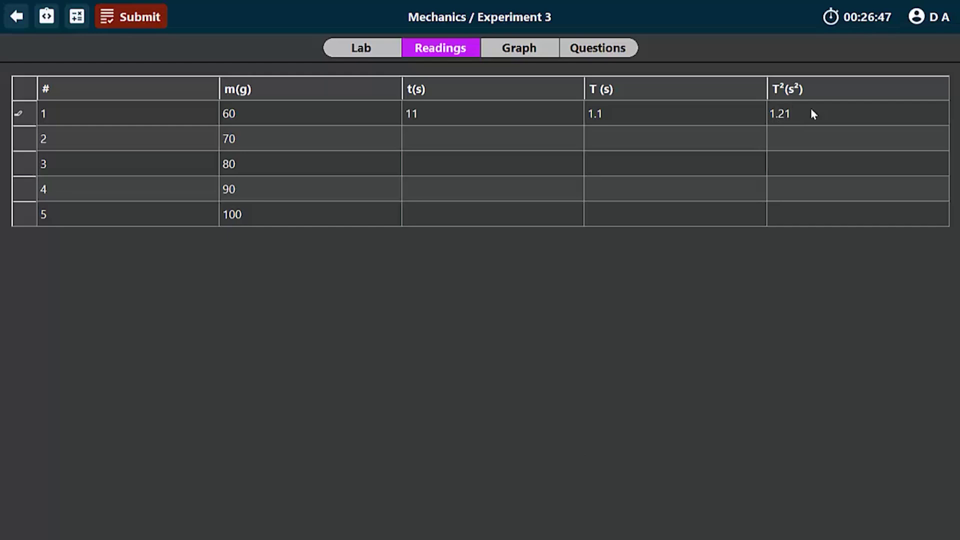
pyautogui.click(493, 141)
pyautogui.click(361, 48)
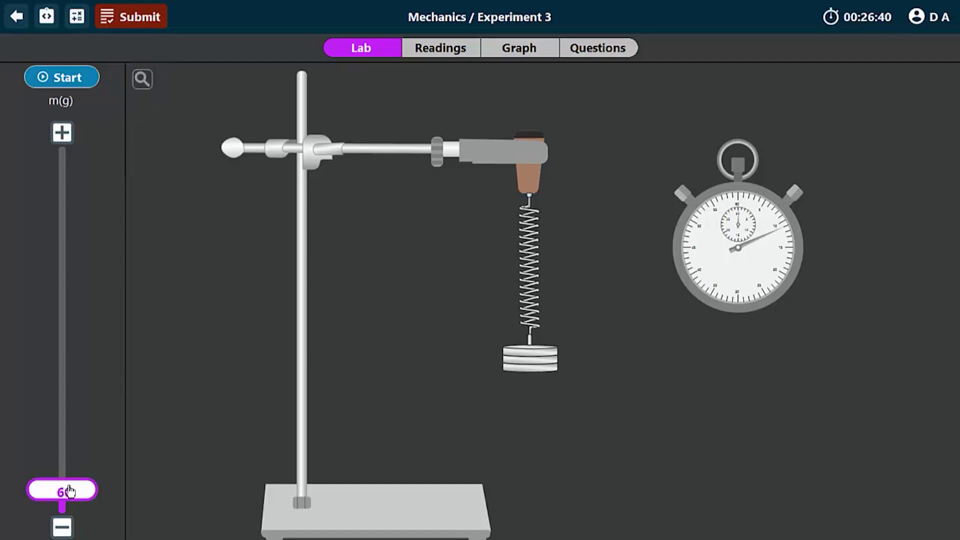
# Step: Increase the spring's load to 70 g, time a second oscillation run, and magnify the stopwatch
pyautogui.moveTo(65, 490); pyautogui.dragTo(72, 478)
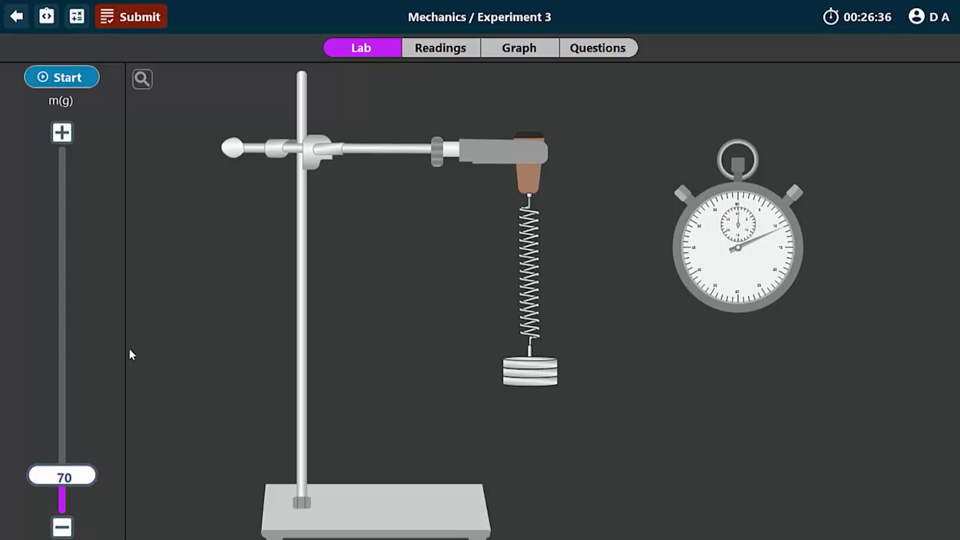
pyautogui.click(69, 78)
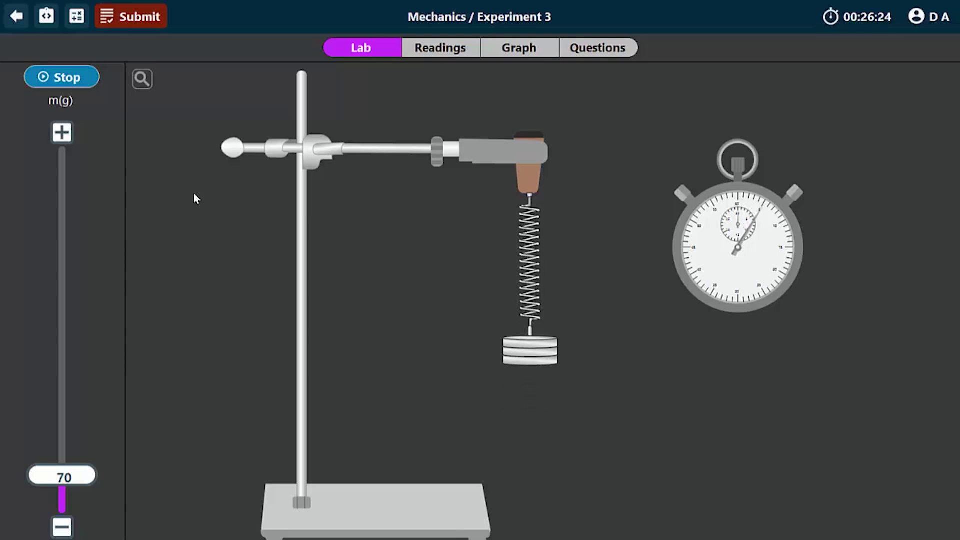
pyautogui.click(84, 78)
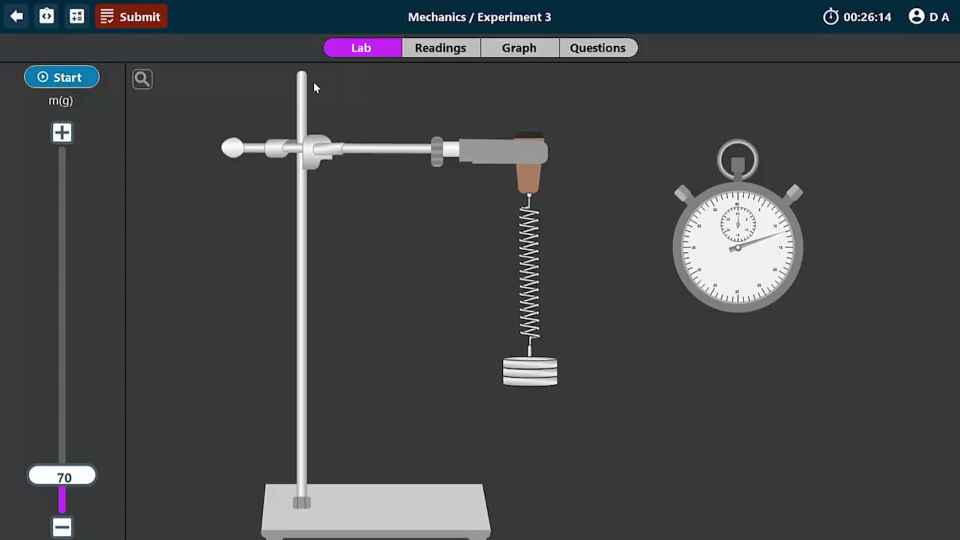
pyautogui.click(142, 79)
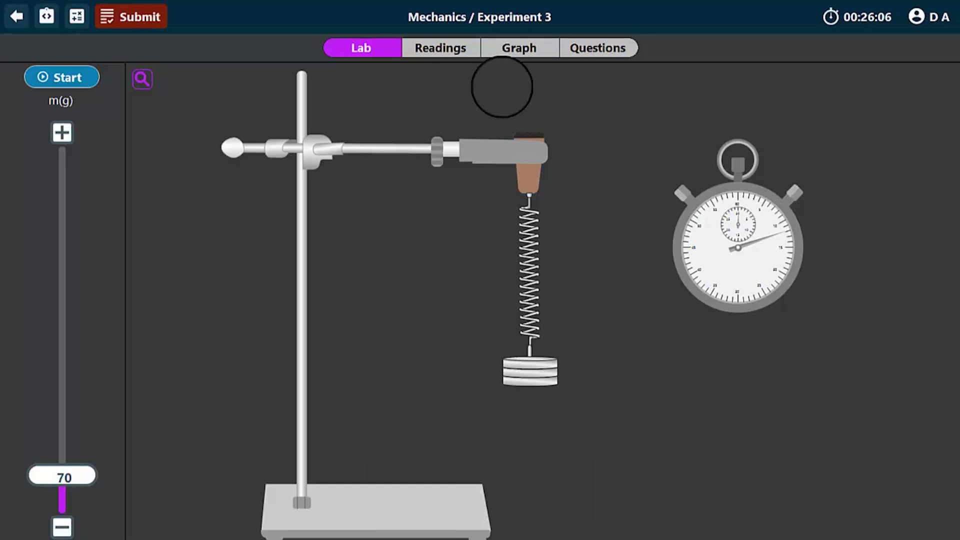
# Step: Enter row 2 for 70 g: t = 12 s, T = 1.2 s, T² = 1.44 s²
pyautogui.click(426, 46)
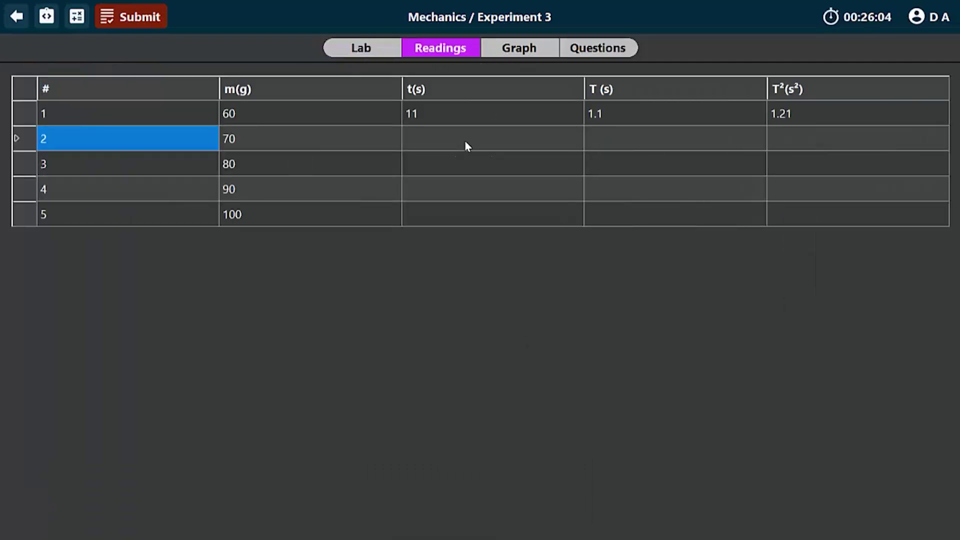
pyautogui.click(465, 145)
pyautogui.write('12')
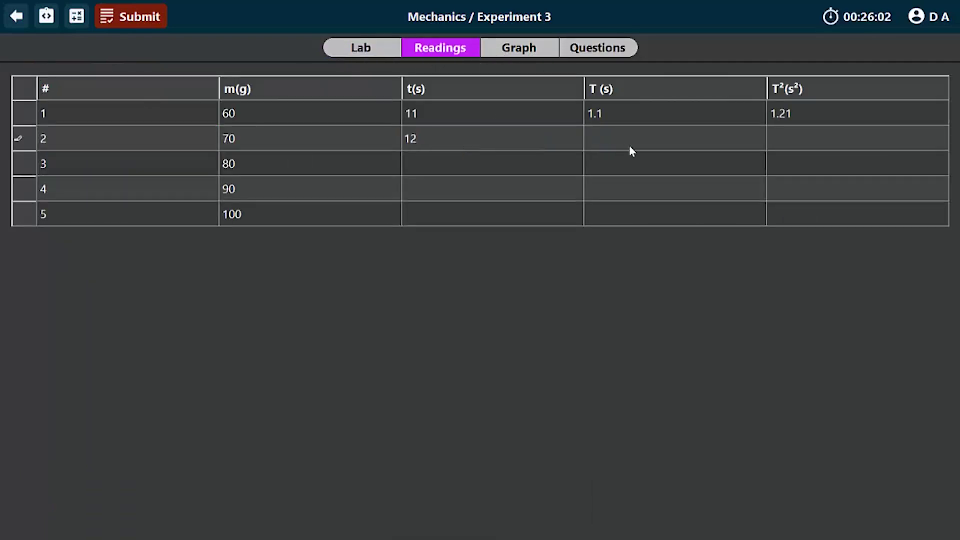
pyautogui.click(643, 139)
pyautogui.write('1.2')
pyautogui.click(821, 147)
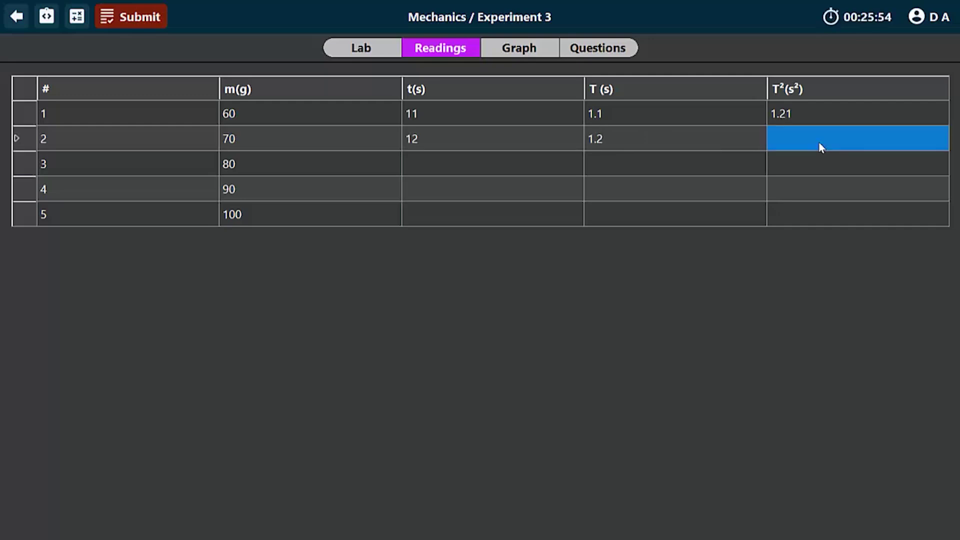
pyautogui.write('1')
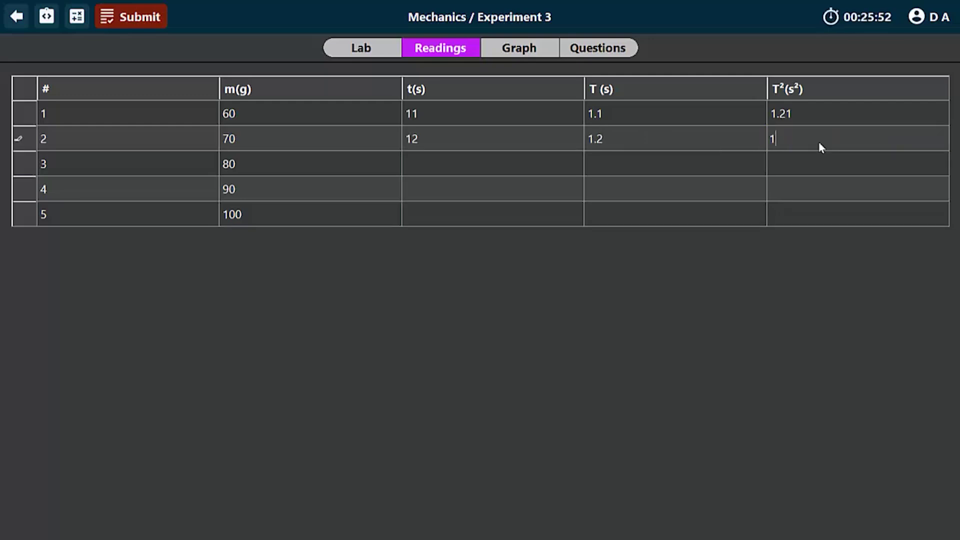
pyautogui.write('.44')
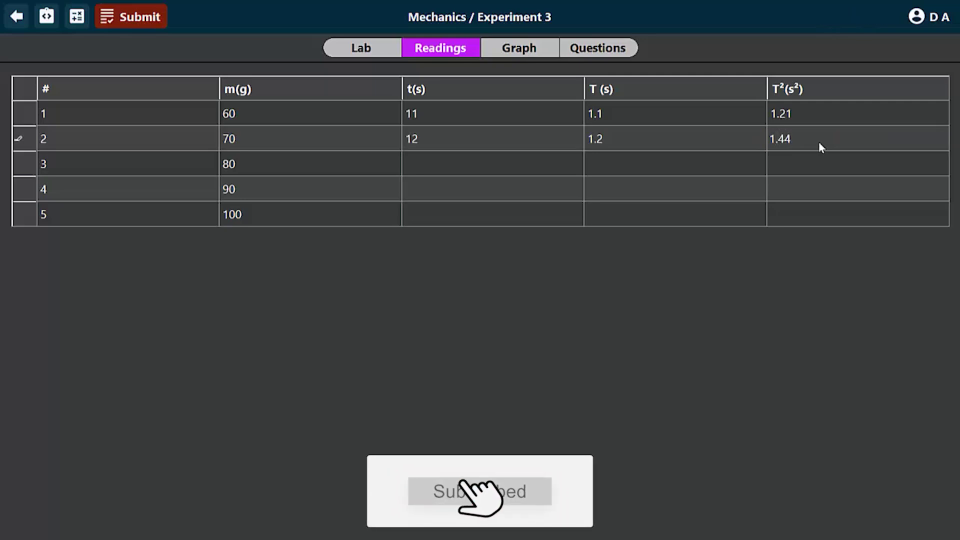
# Step: Hang 80 g on the spring and time a third oscillation run on the magnified stopwatch
pyautogui.click(354, 51)
pyautogui.click(142, 79)
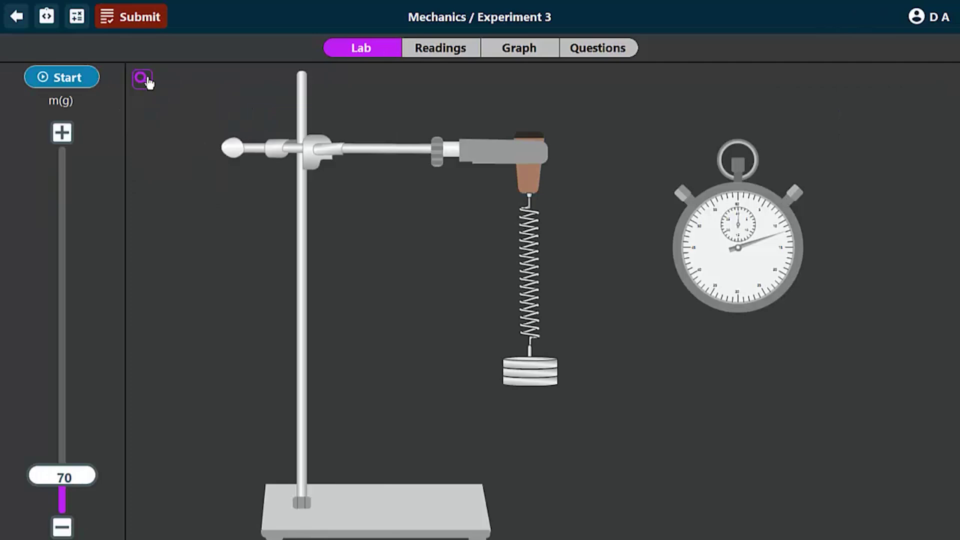
pyautogui.moveTo(77, 474); pyautogui.dragTo(74, 465)
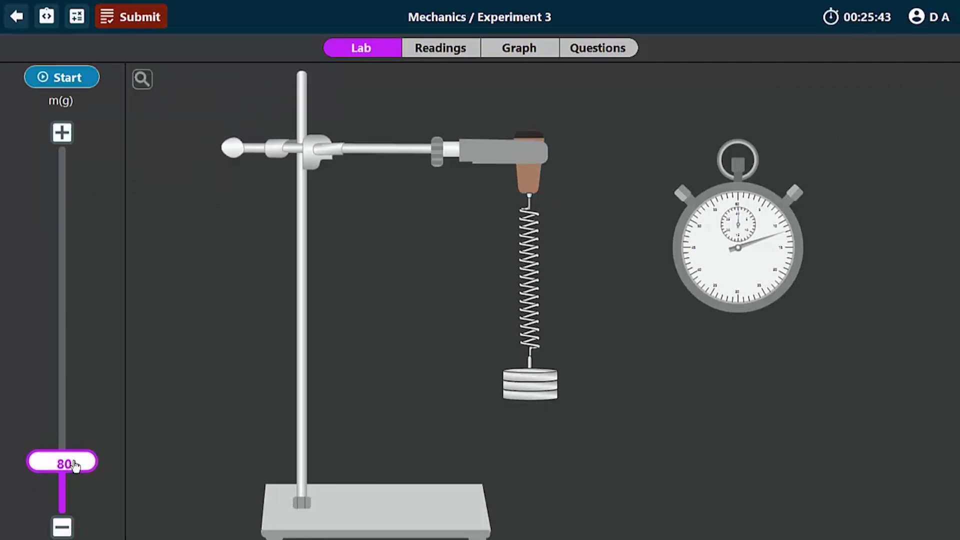
pyautogui.click(65, 77)
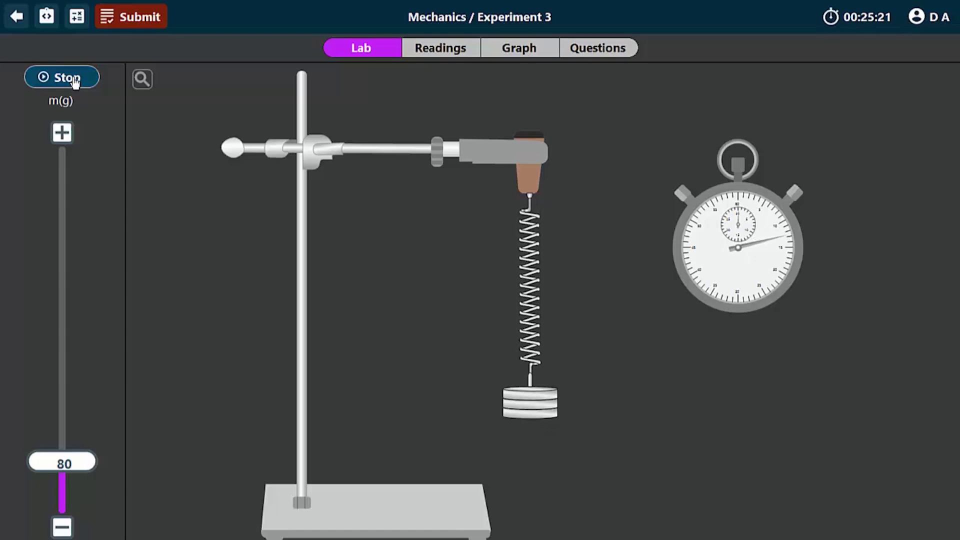
pyautogui.click(75, 82)
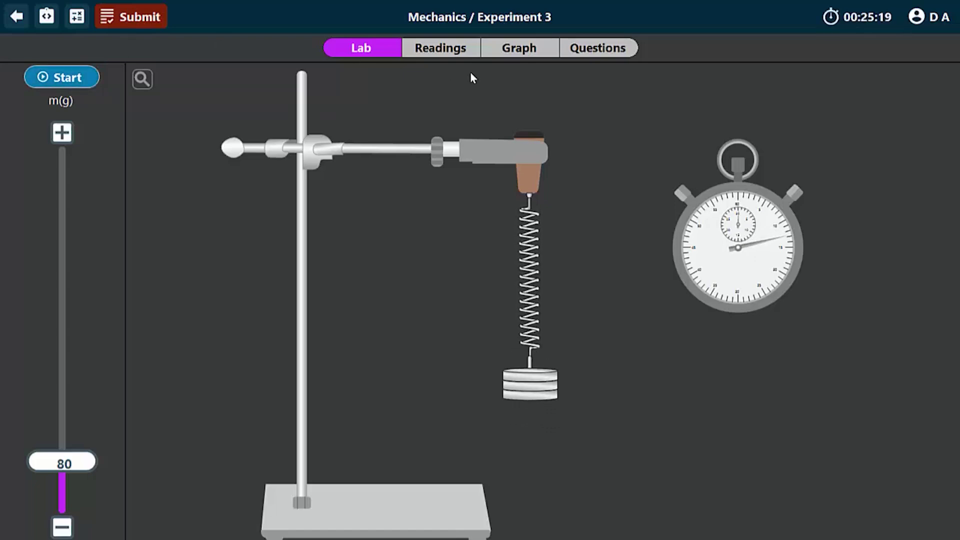
pyautogui.click(143, 80)
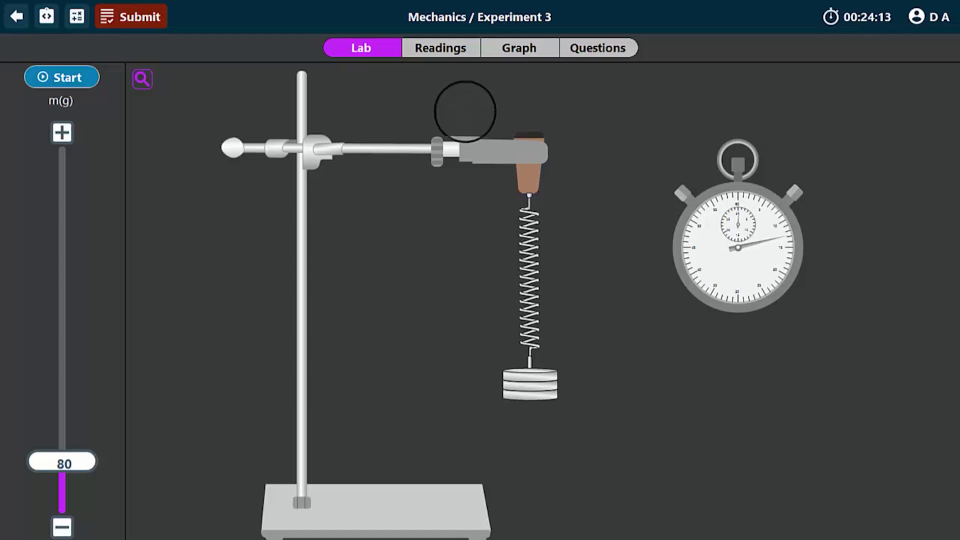
# Step: Fill row 3 for 80 g with t = 12.8 s, T = 1.28 s, T² = 1.638 s²
pyautogui.click(449, 51)
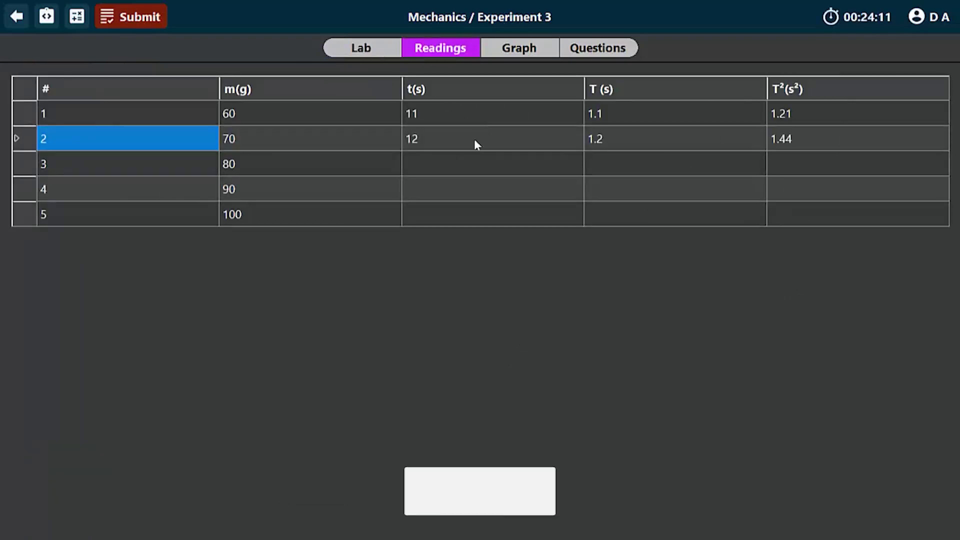
pyautogui.click(455, 175)
pyautogui.write('12')
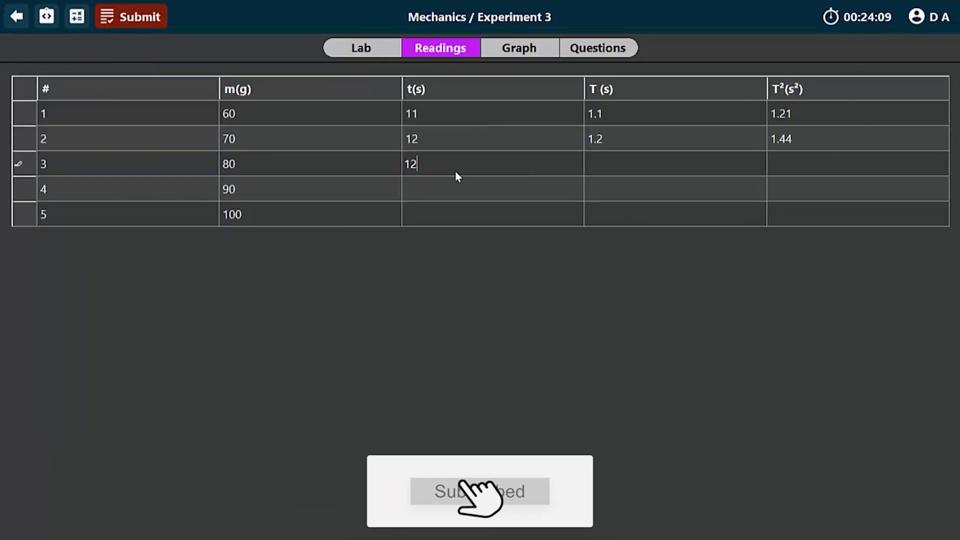
pyautogui.write('.8')
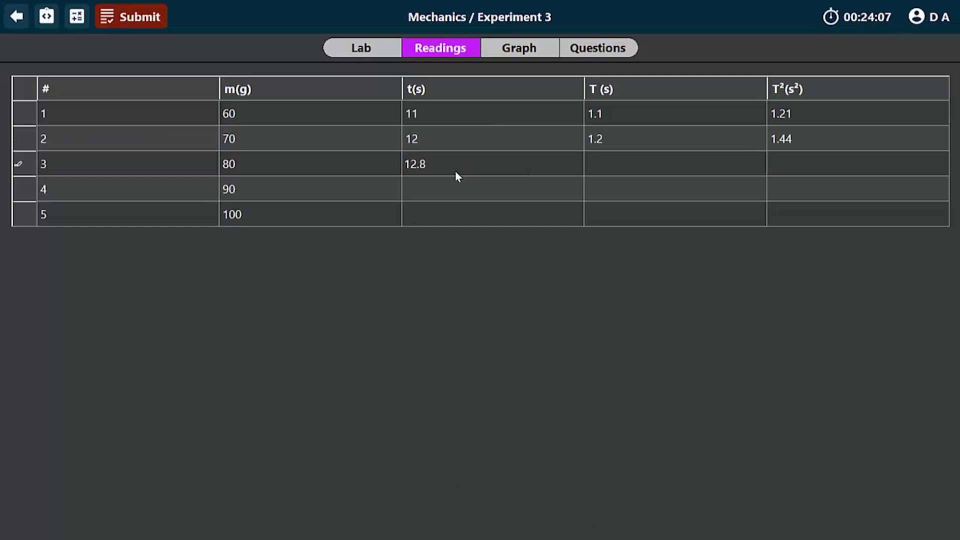
pyautogui.click(627, 168)
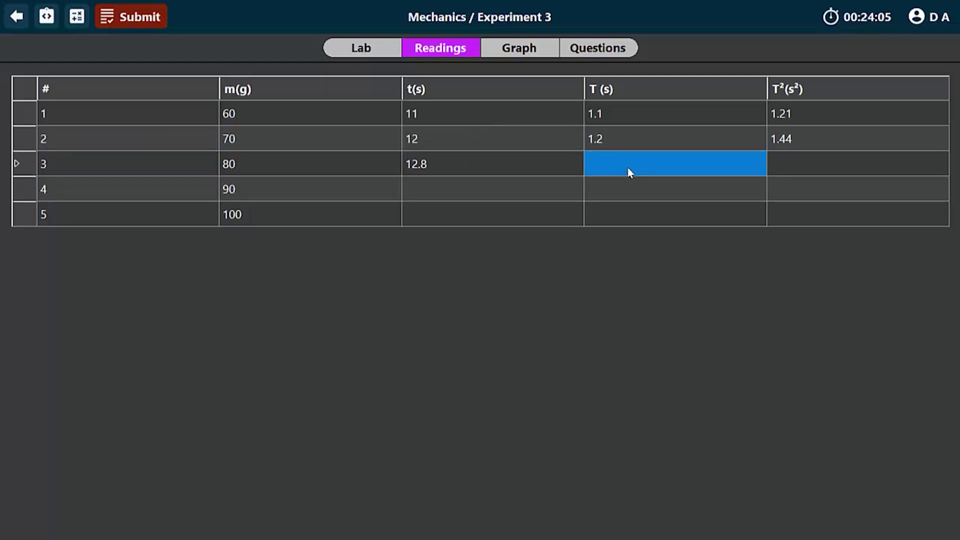
pyautogui.write('1.28')
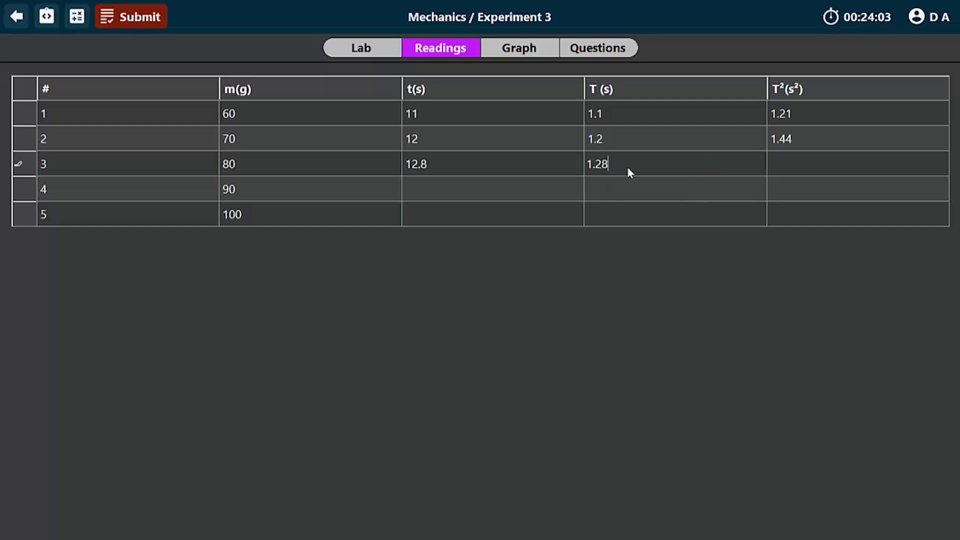
pyautogui.click(821, 164)
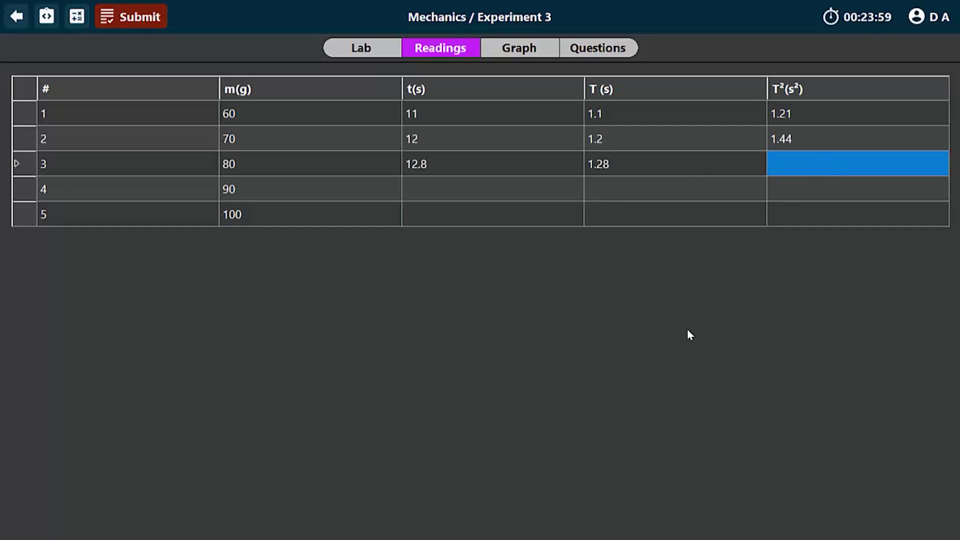
pyautogui.write('1')
pyautogui.write('.63')
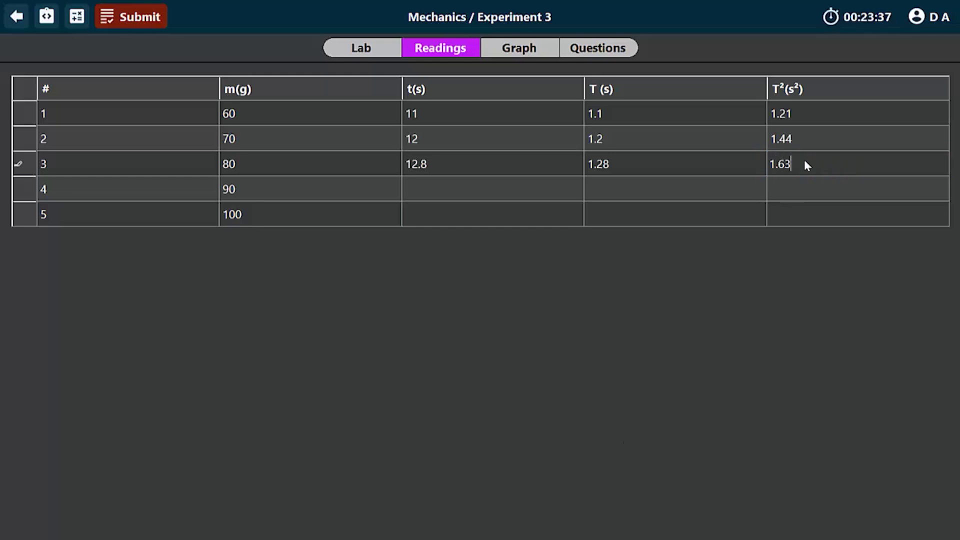
pyautogui.write('8')
pyautogui.click(469, 191)
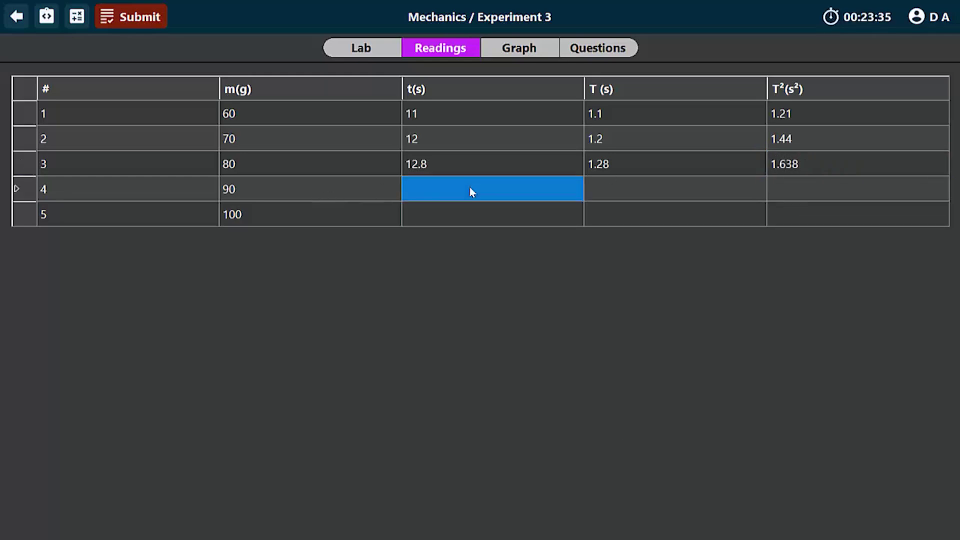
# Step: Set the load to 90 g and time a fourth oscillation run on the magnified stopwatch
pyautogui.click(367, 48)
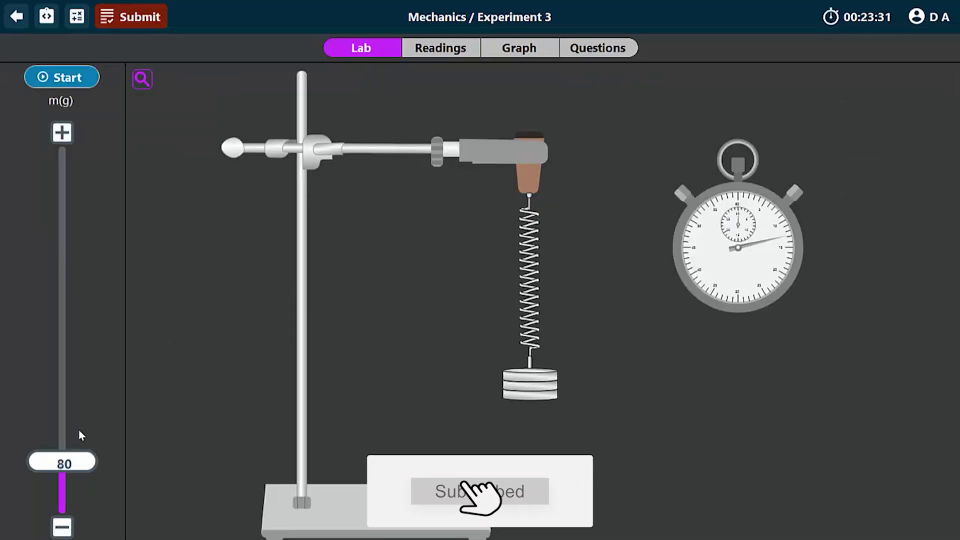
pyautogui.click(65, 460)
pyautogui.moveTo(71, 460)
pyautogui.mouseDown()
pyautogui.moveTo(75, 407)
pyautogui.moveTo(75, 453)
pyautogui.mouseUp()
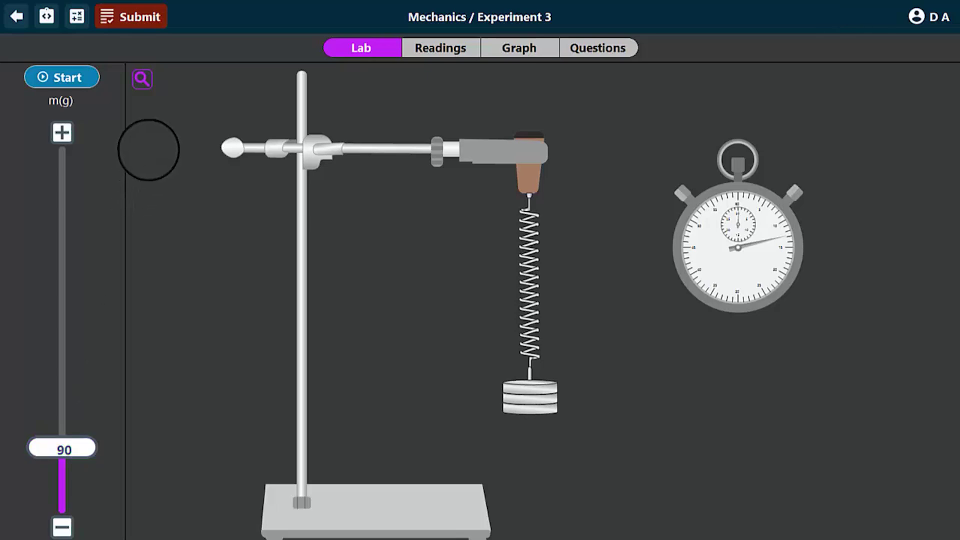
pyautogui.click(142, 80)
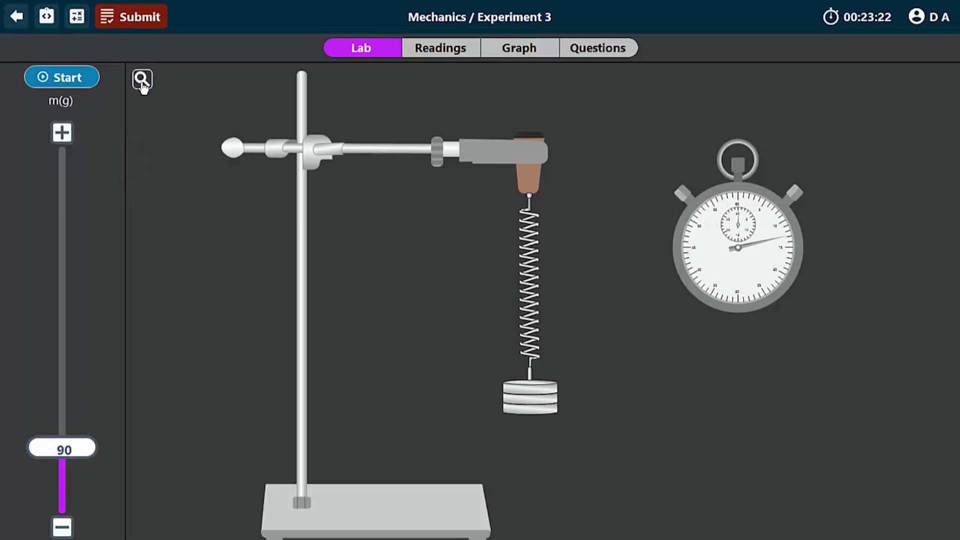
pyautogui.click(70, 78)
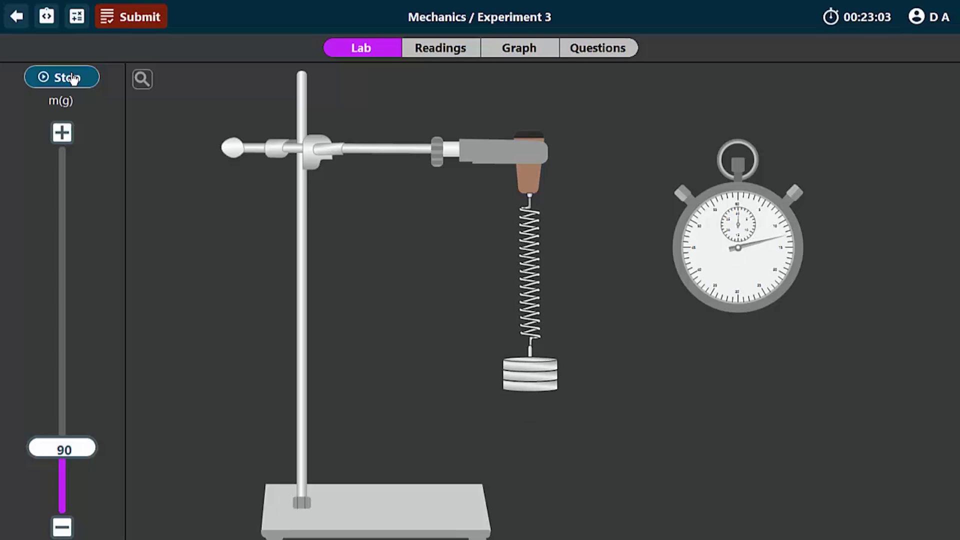
pyautogui.click(73, 78)
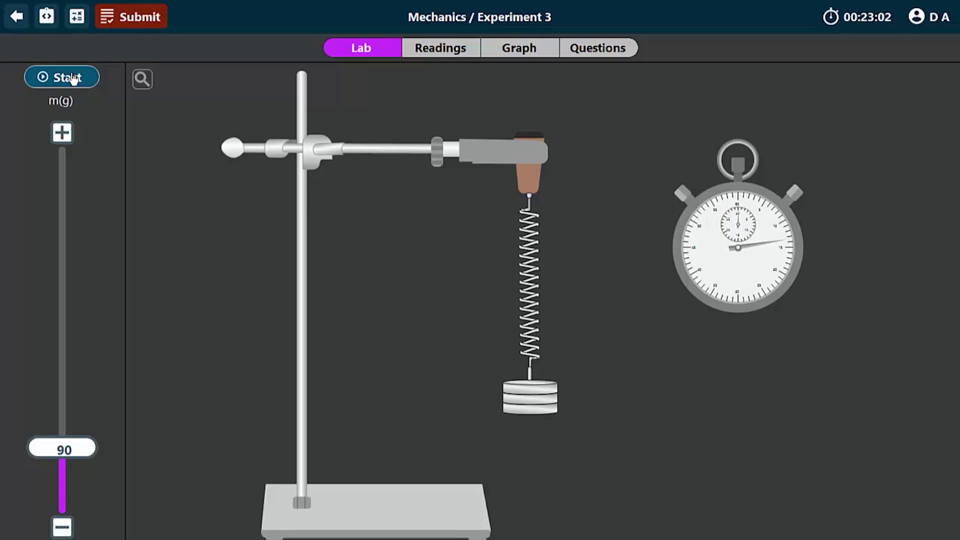
pyautogui.click(136, 84)
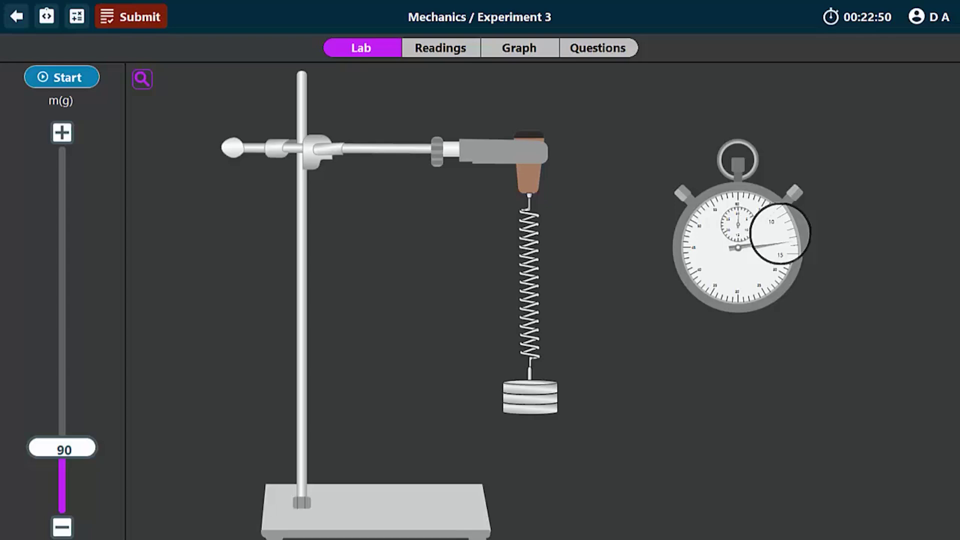
# Step: Enter row 4 for 90 g: t = 13.5 s, T = 1.35 s, T² = 1.82 s²
pyautogui.click(443, 48)
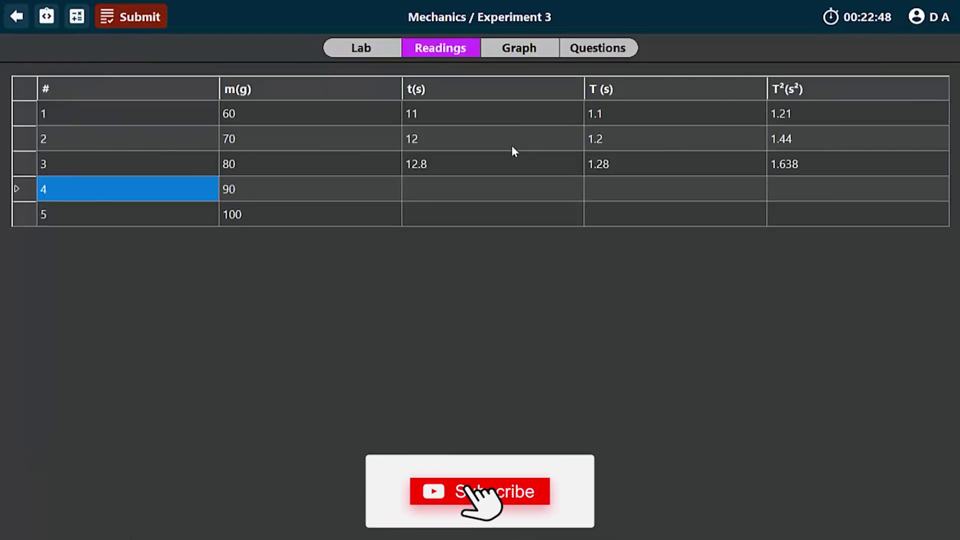
pyautogui.click(477, 188)
pyautogui.write('13.5')
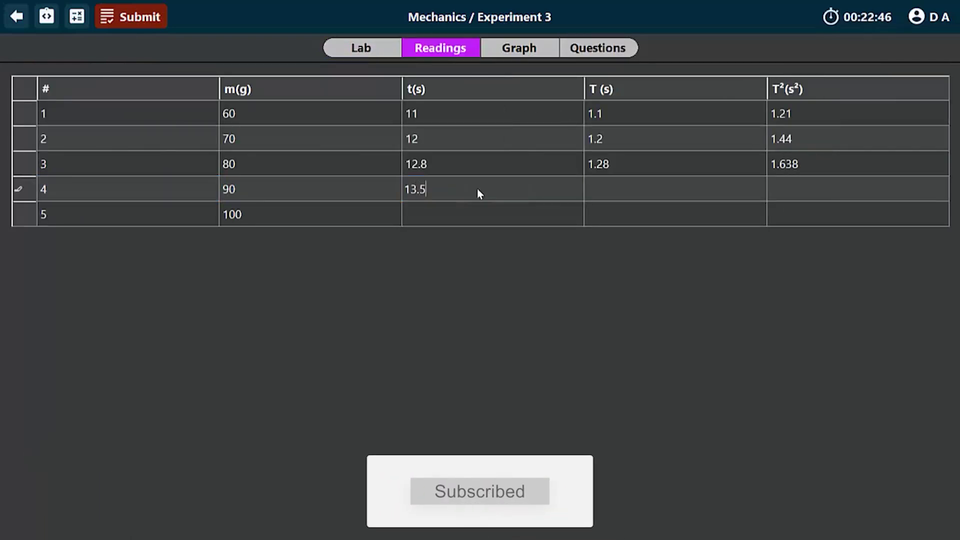
pyautogui.click(634, 188)
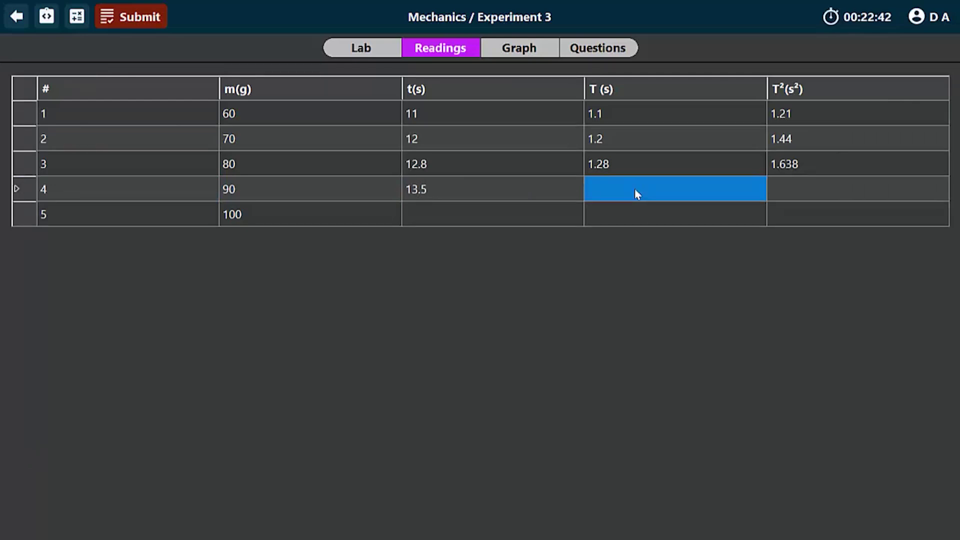
pyautogui.write('1.35')
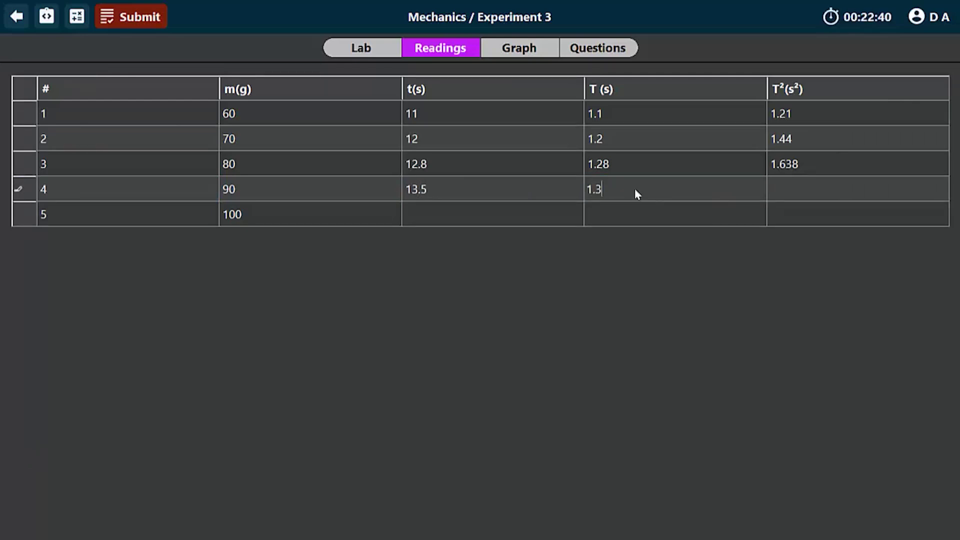
pyautogui.click(850, 192)
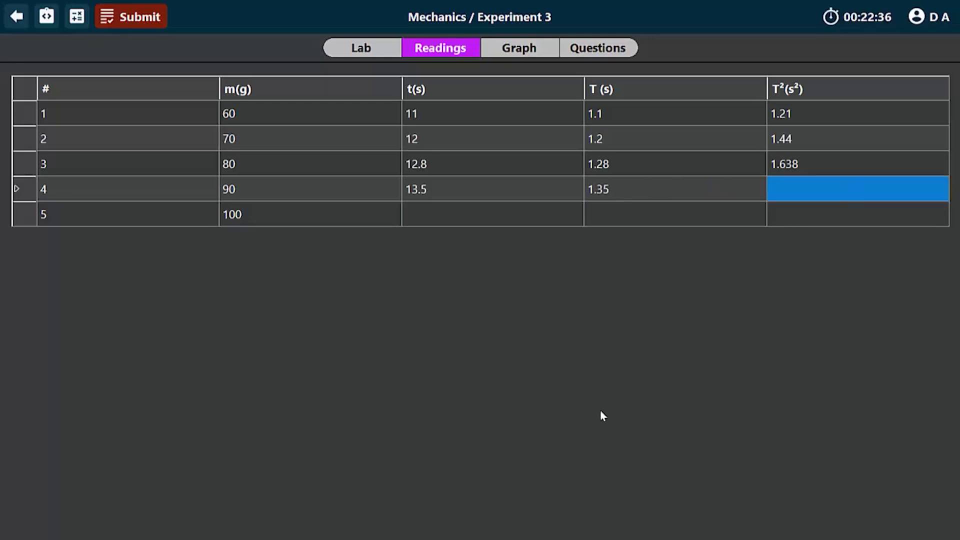
pyautogui.write('1.82')
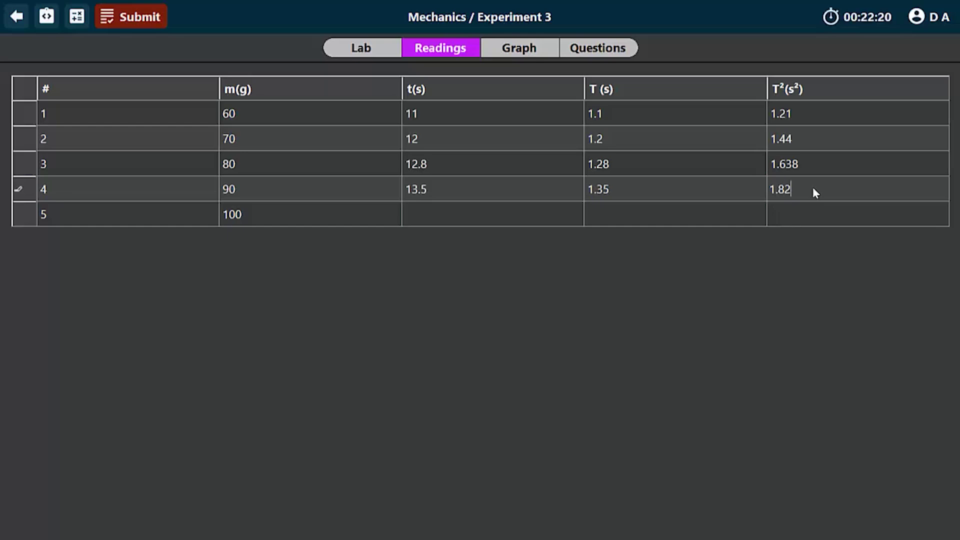
pyautogui.press('Return')
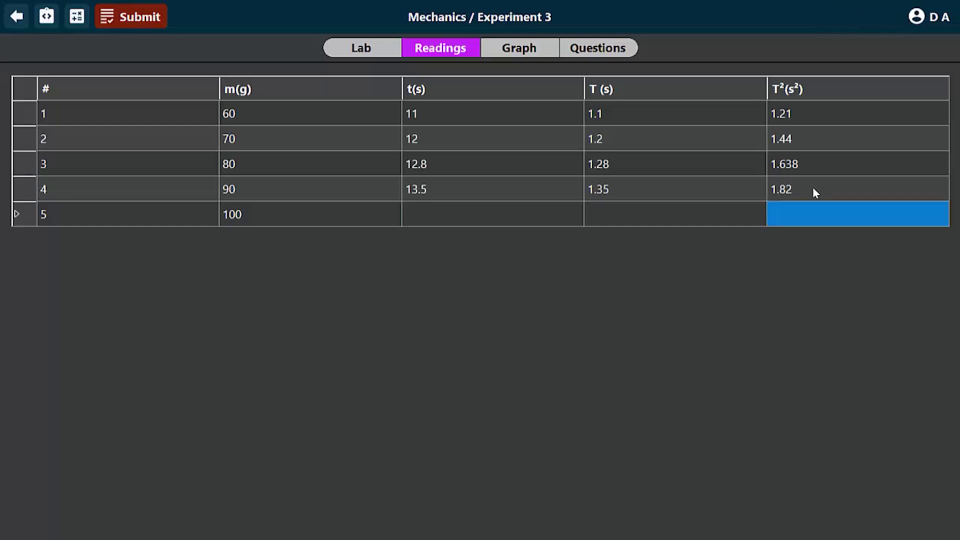
# Step: Set the load to 100 g, time a fifth run on the magnified stopwatch, and view the readings
pyautogui.click(364, 52)
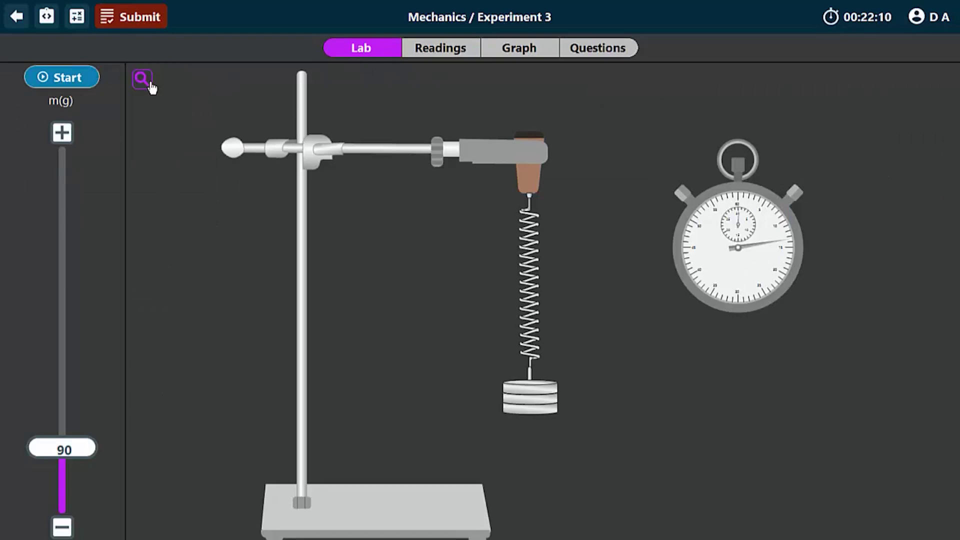
pyautogui.moveTo(81, 445)
pyautogui.mouseDown()
pyautogui.moveTo(75, 430)
pyautogui.moveTo(76, 438)
pyautogui.mouseUp()
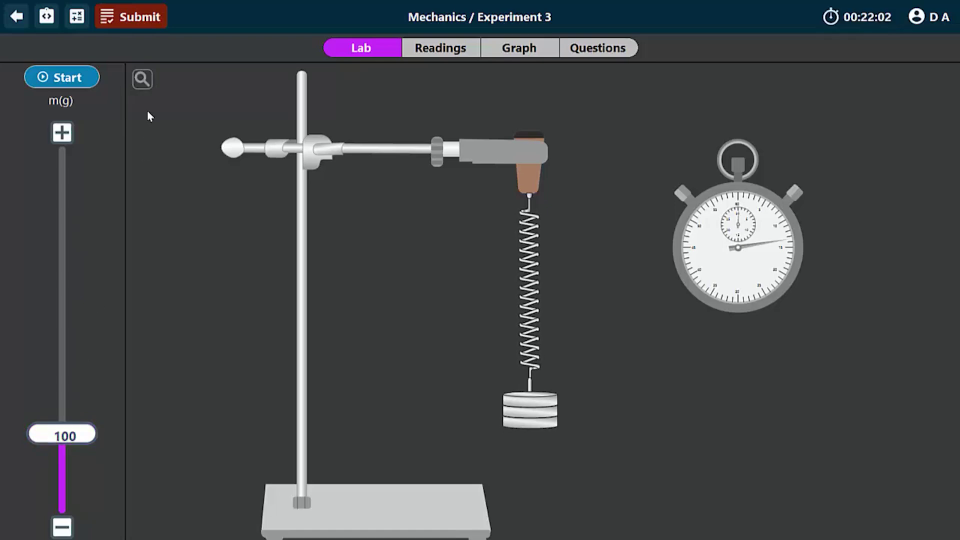
pyautogui.click(76, 79)
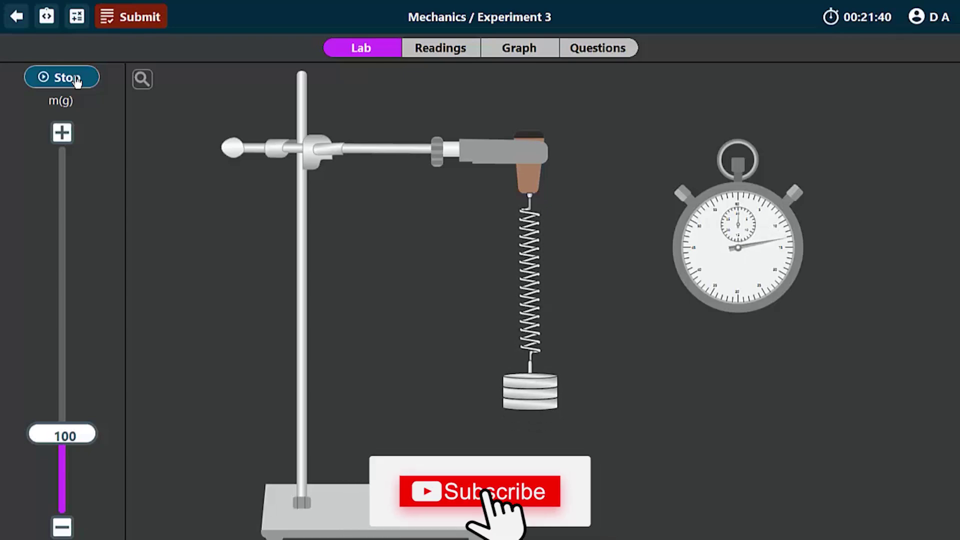
pyautogui.click(75, 79)
pyautogui.click(143, 78)
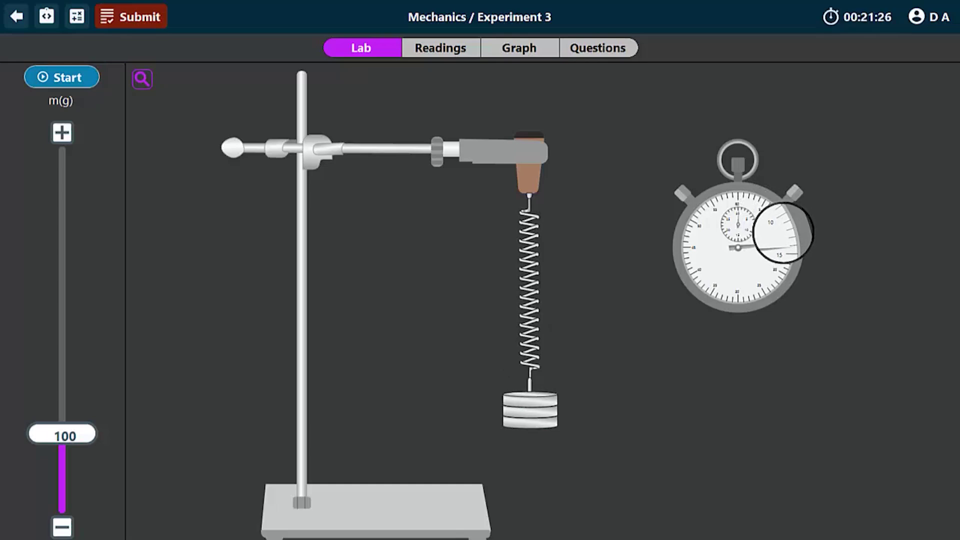
pyautogui.click(440, 52)
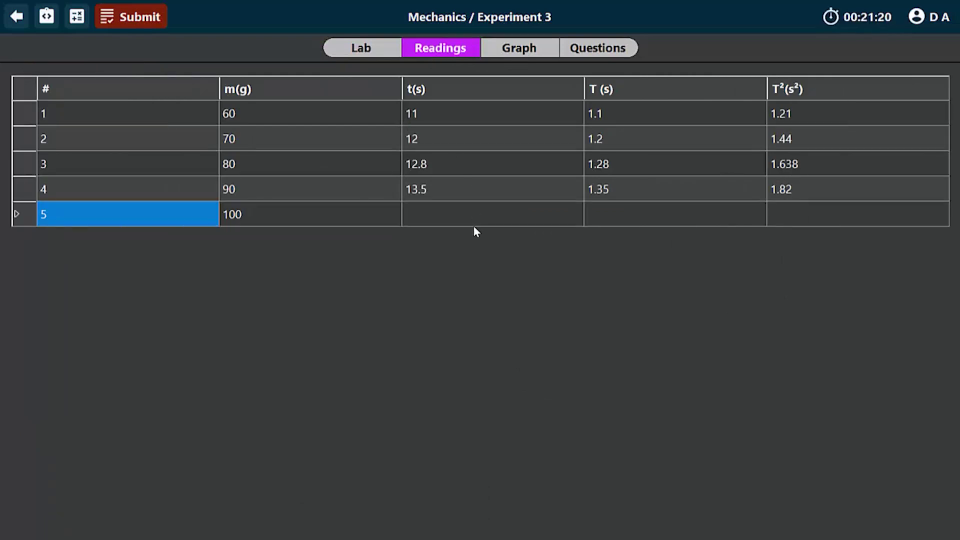
# Step: Enter the 100 g row's t 14.2, T 1.42 and T² 2.016, then switch to the graph
pyautogui.click(464, 217)
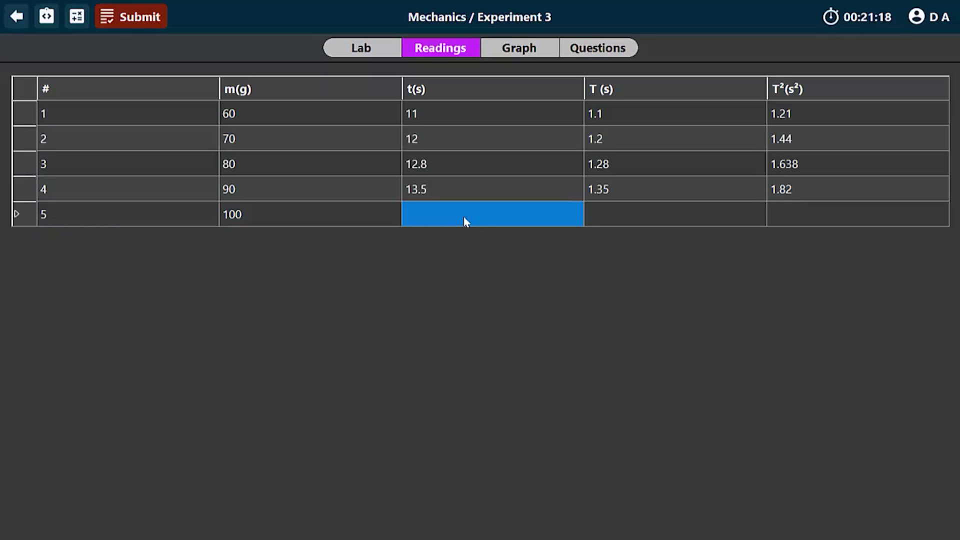
pyautogui.write('14.2')
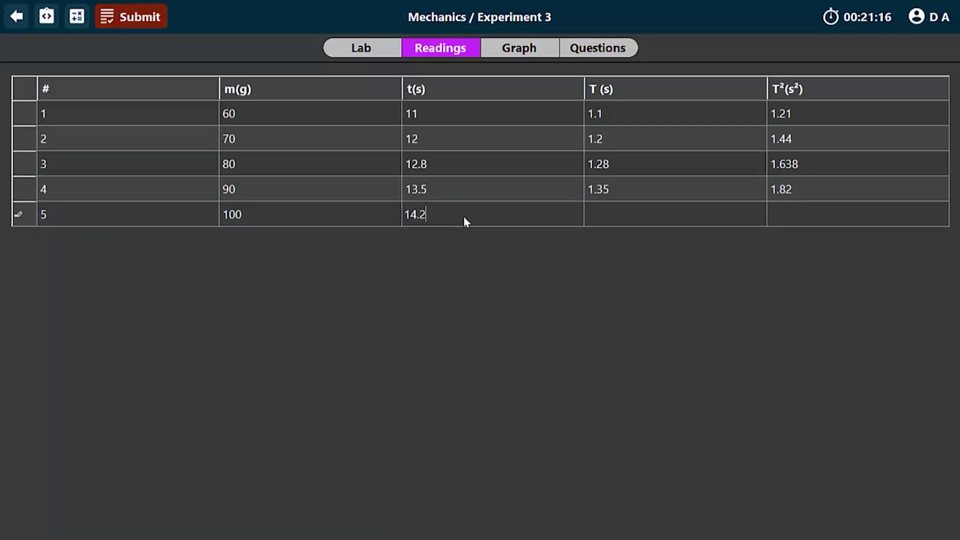
pyautogui.click(626, 222)
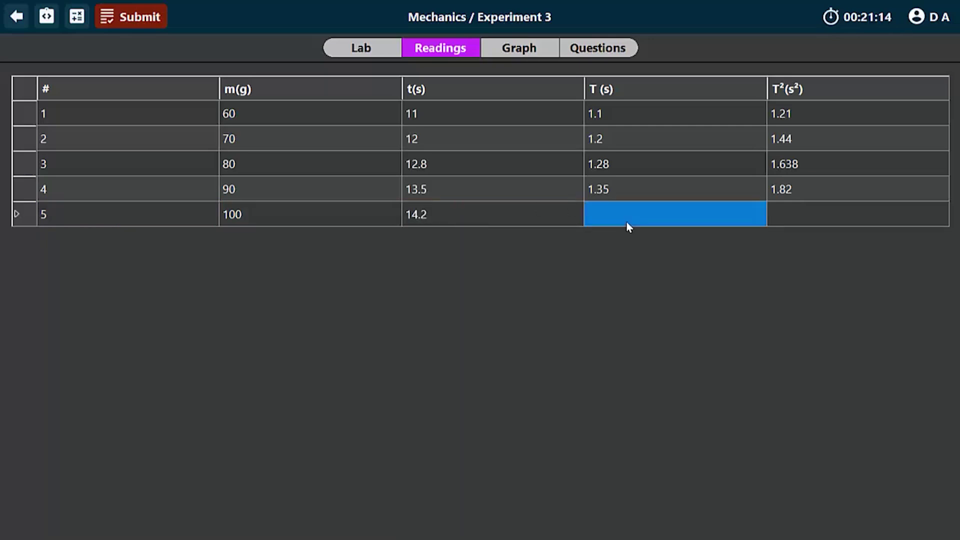
pyautogui.write('1.42')
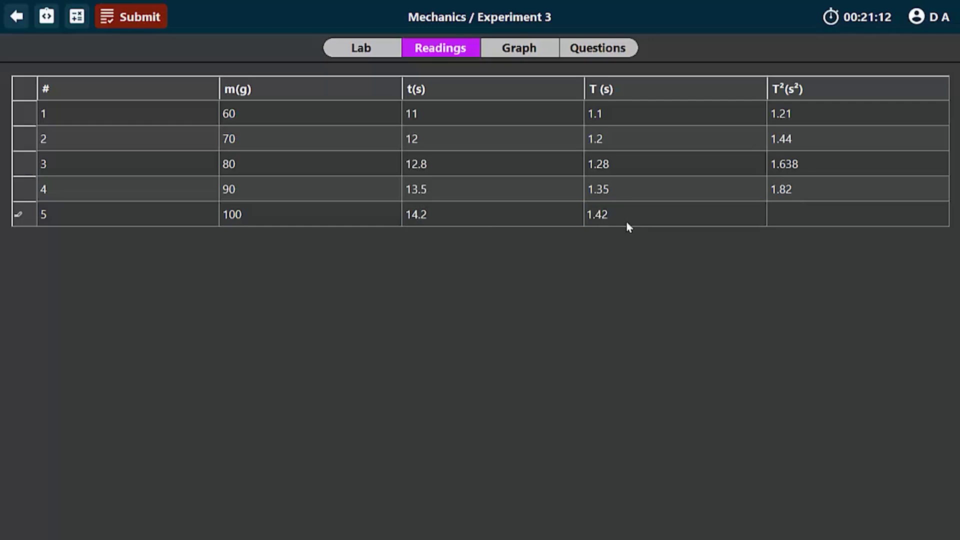
pyautogui.click(819, 214)
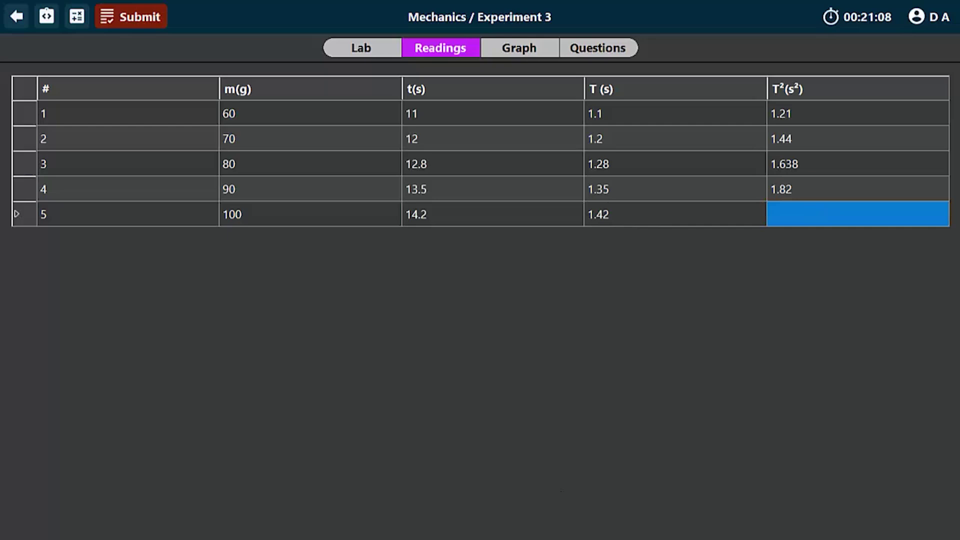
pyautogui.write('2.016')
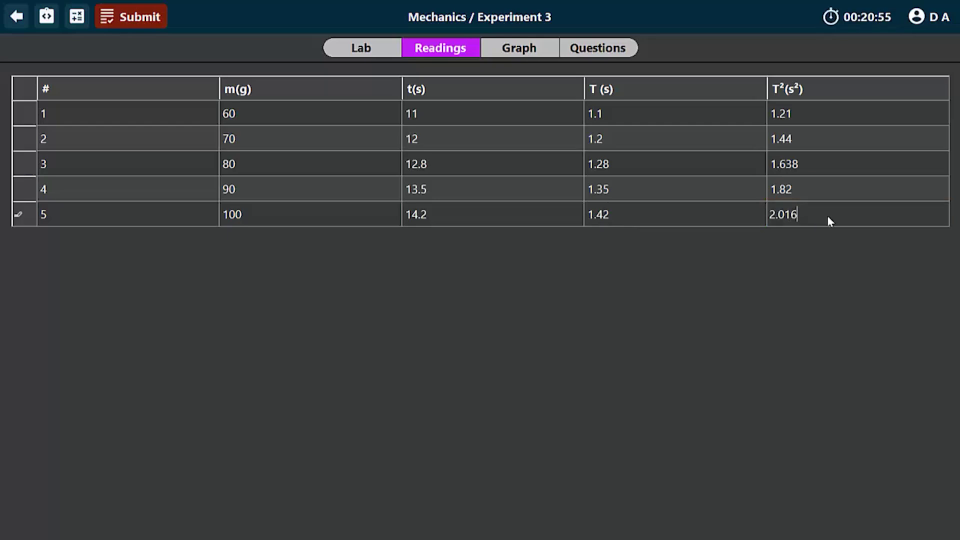
pyautogui.press('Return')
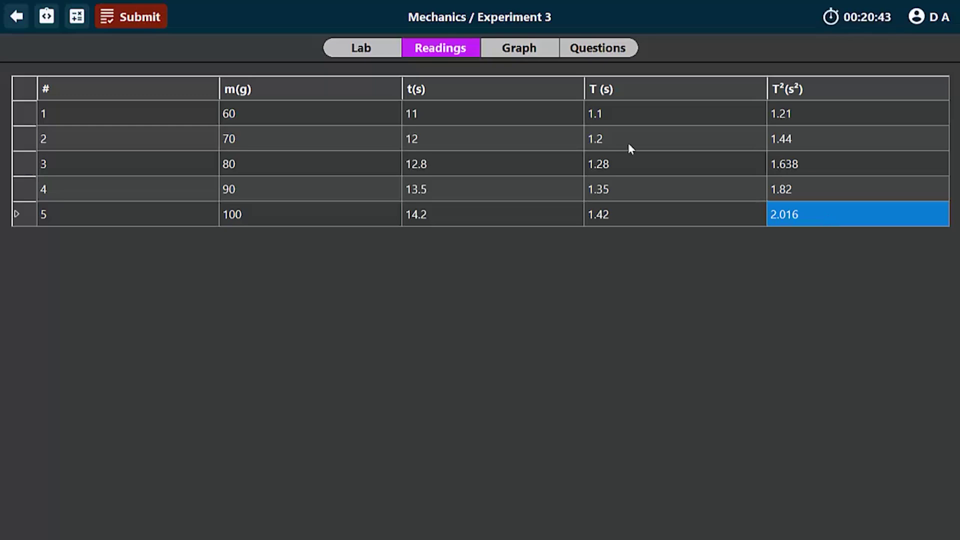
pyautogui.click(525, 53)
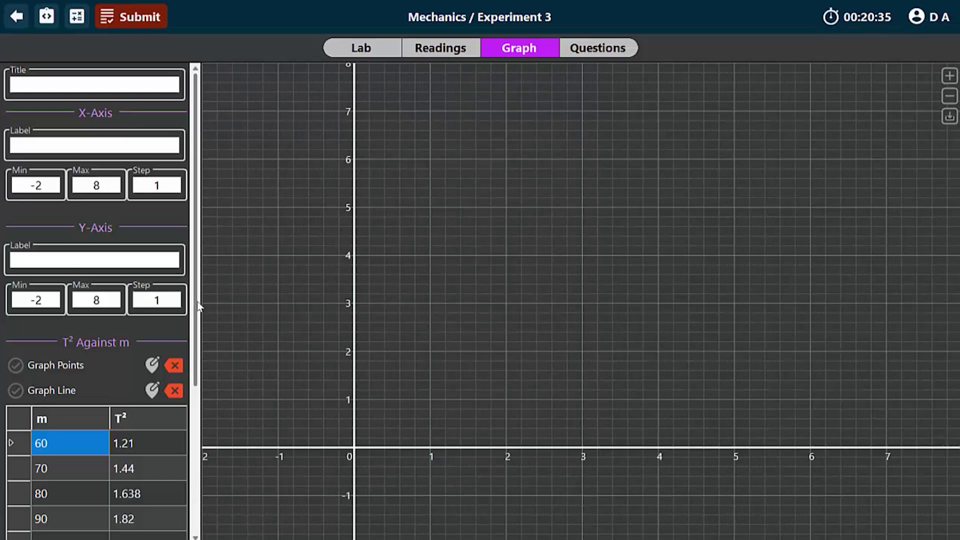
# Step: Name the graph 'T squared Versus m', with x-axis 'm (g)' and y-axis 'T^2 (s^2)'
pyautogui.click(108, 81)
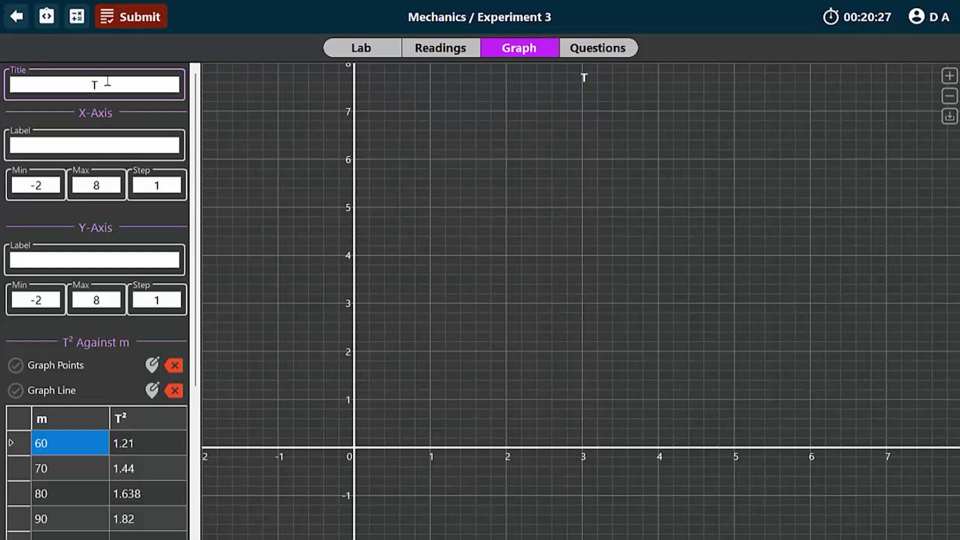
pyautogui.write('squared ')
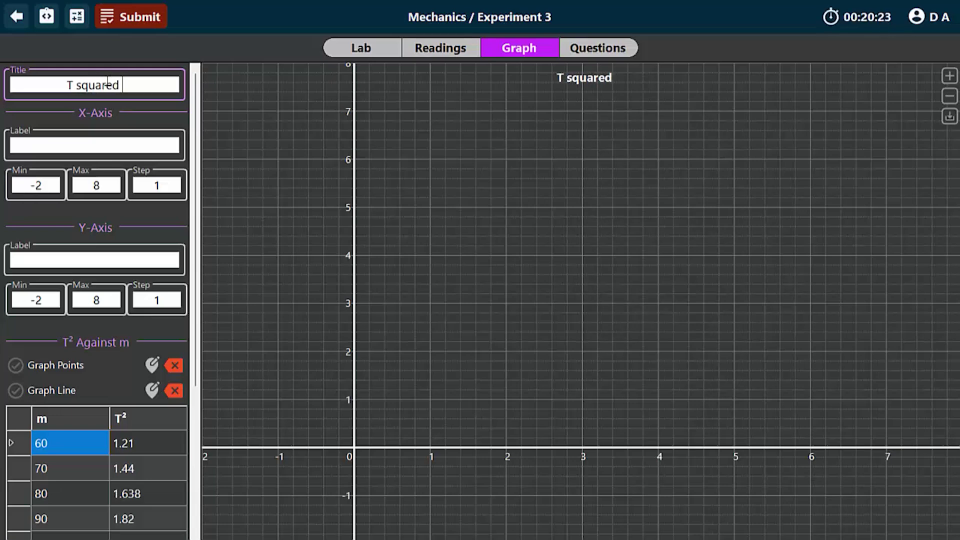
pyautogui.write('Versus m')
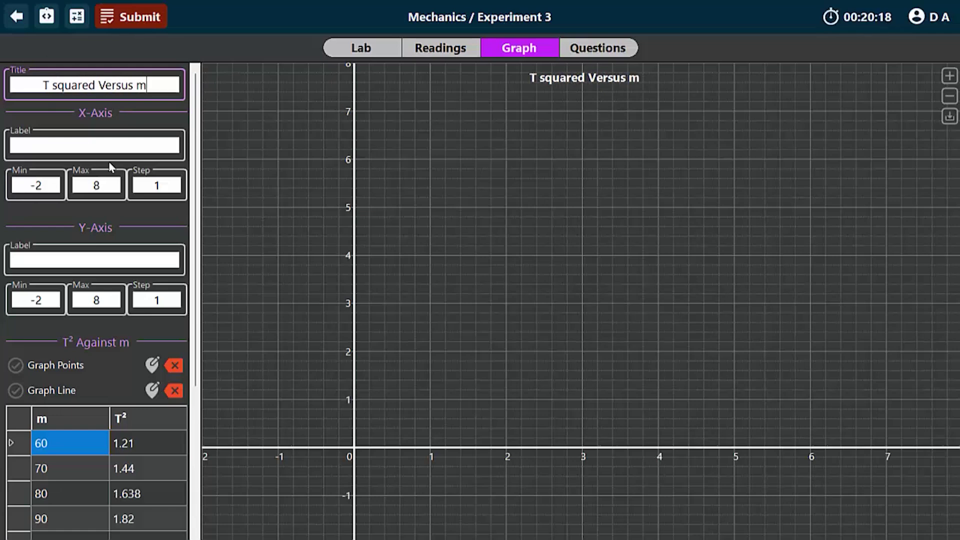
pyautogui.click(115, 148)
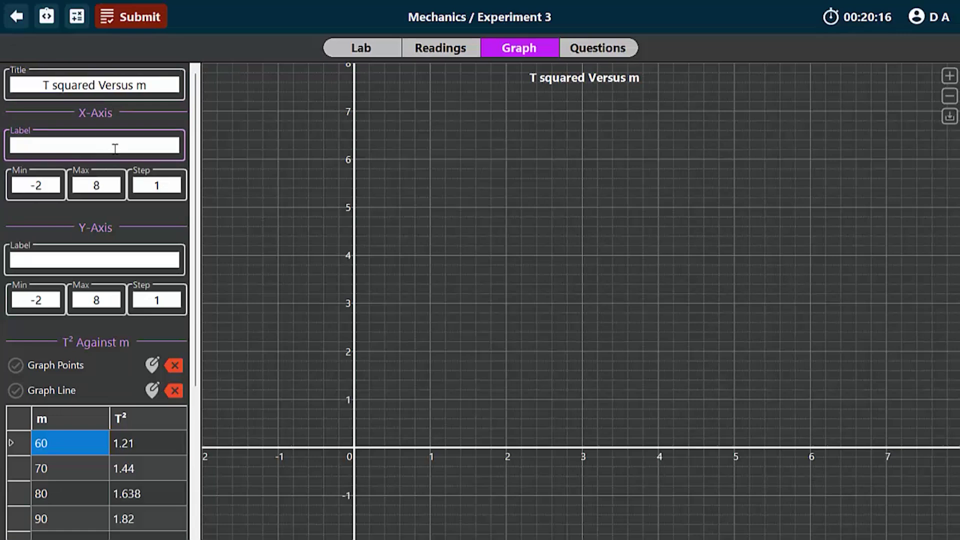
pyautogui.write('m (g)')
pyautogui.click(76, 257)
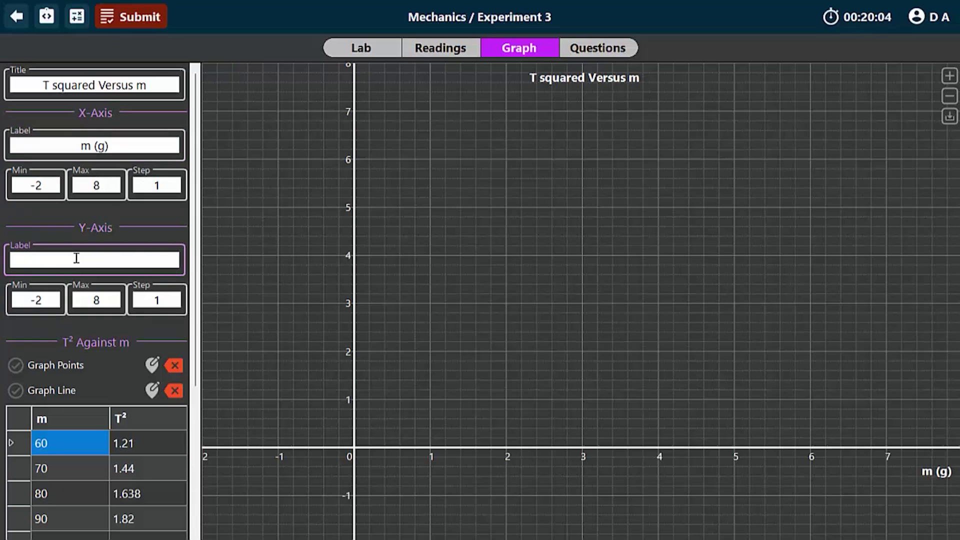
pyautogui.write('T^2 (')
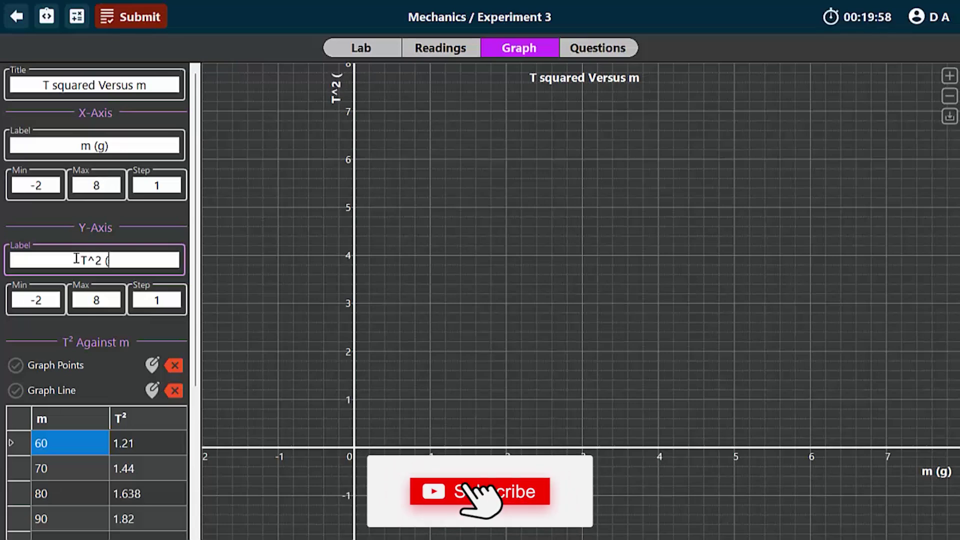
pyautogui.write('se')
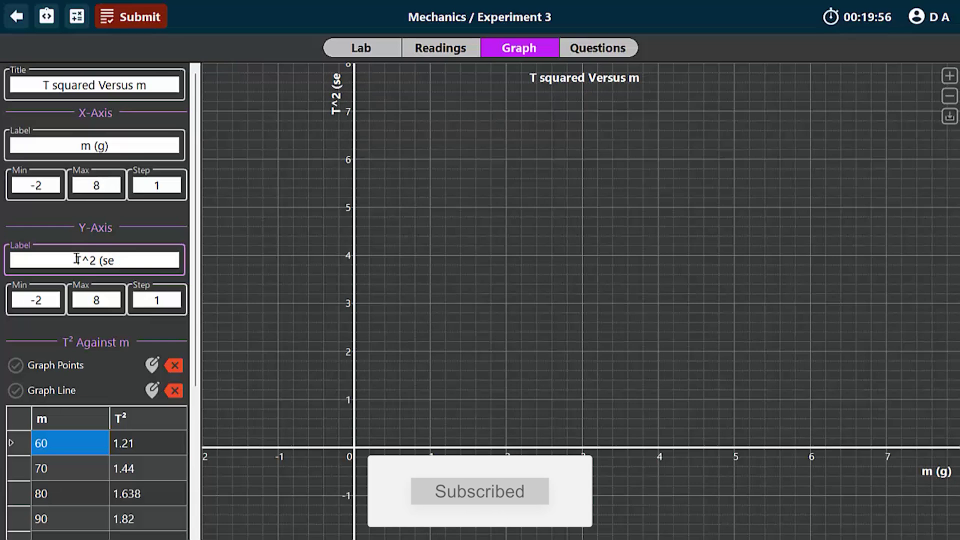
pyautogui.press('BackSpace')
pyautogui.write('^2')
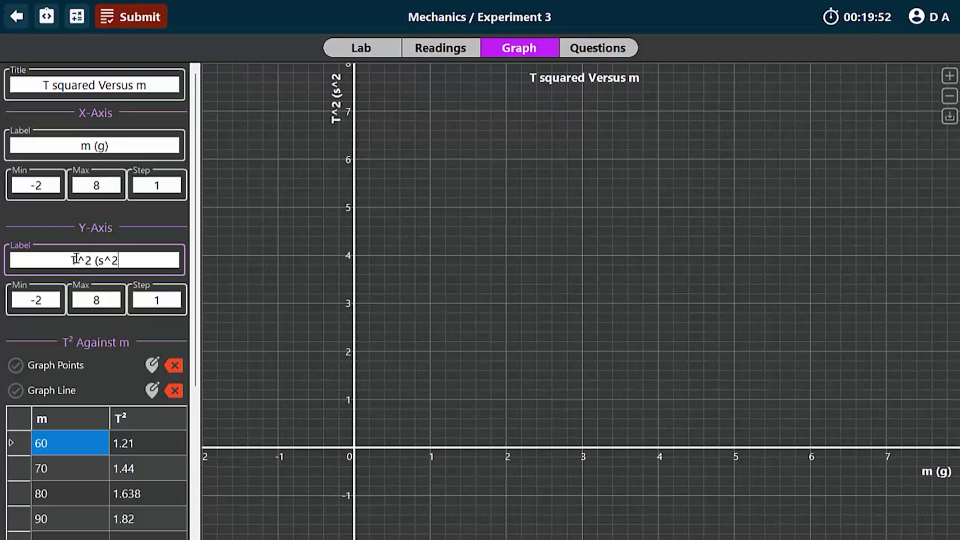
pyautogui.write(')')
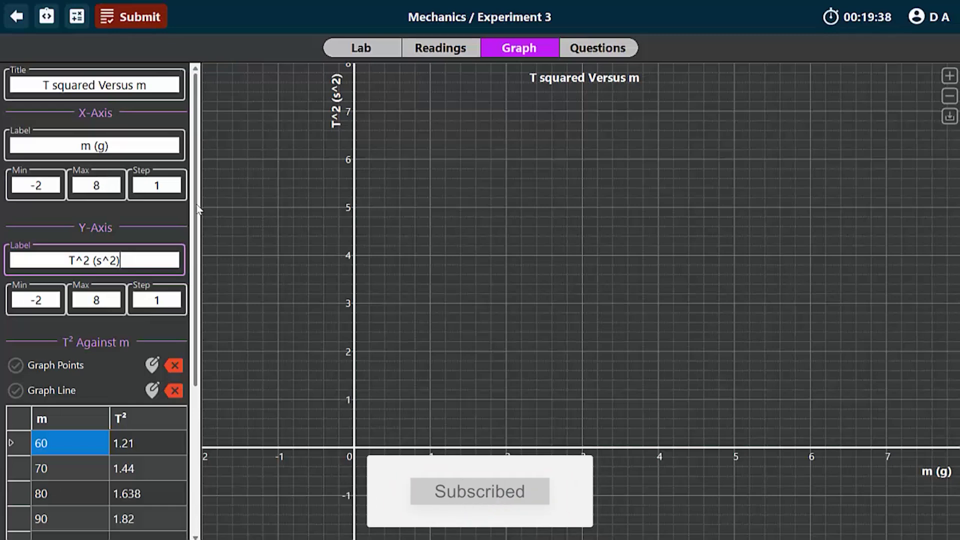
# Step: Set the x-axis range to 50–120 with a step of 10
pyautogui.scroll(-3, 194, 226)
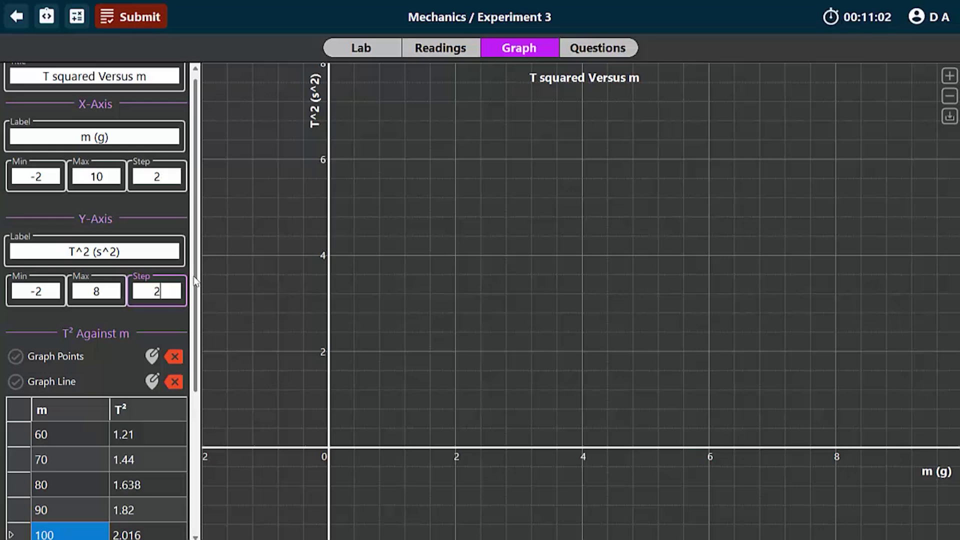
pyautogui.moveTo(196, 282); pyautogui.dragTo(199, 363)
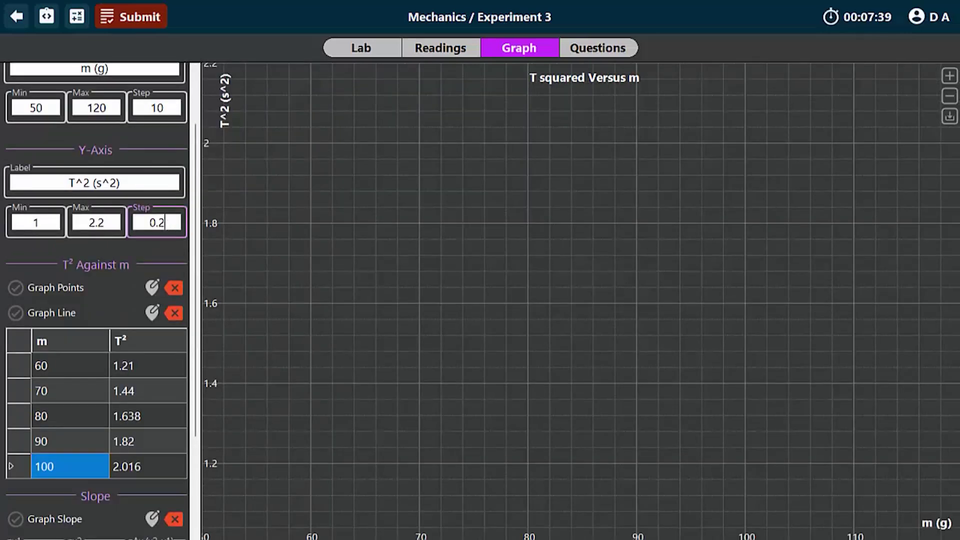
pyautogui.scroll(1, 100, 200)
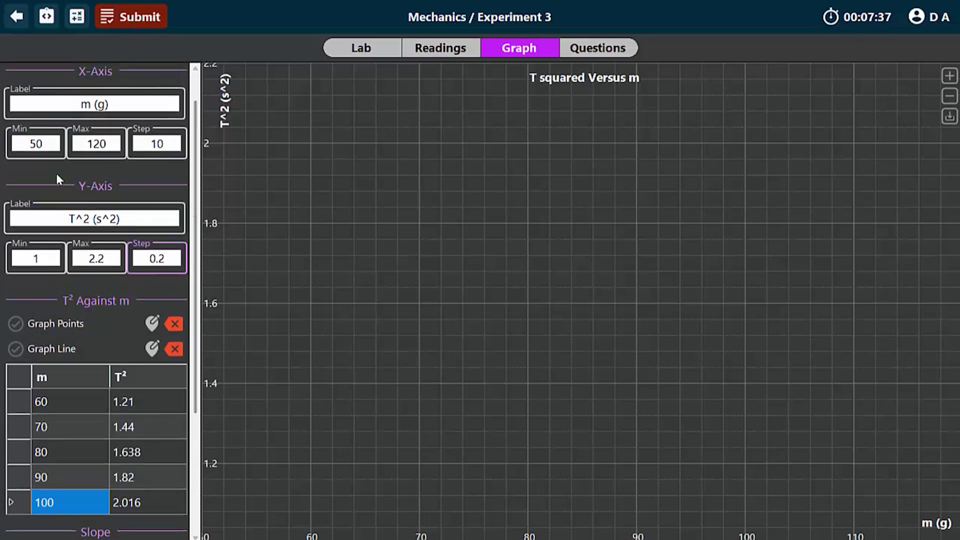
pyautogui.click(53, 144)
pyautogui.moveTo(53, 144); pyautogui.dragTo(31, 144)
pyautogui.click(105, 144)
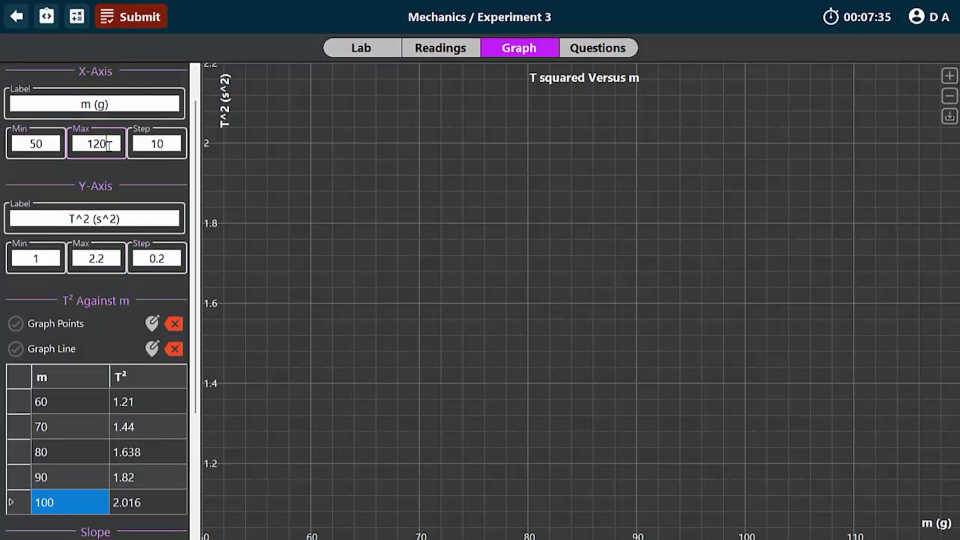
pyautogui.moveTo(105, 144); pyautogui.dragTo(89, 145)
pyautogui.click(176, 145)
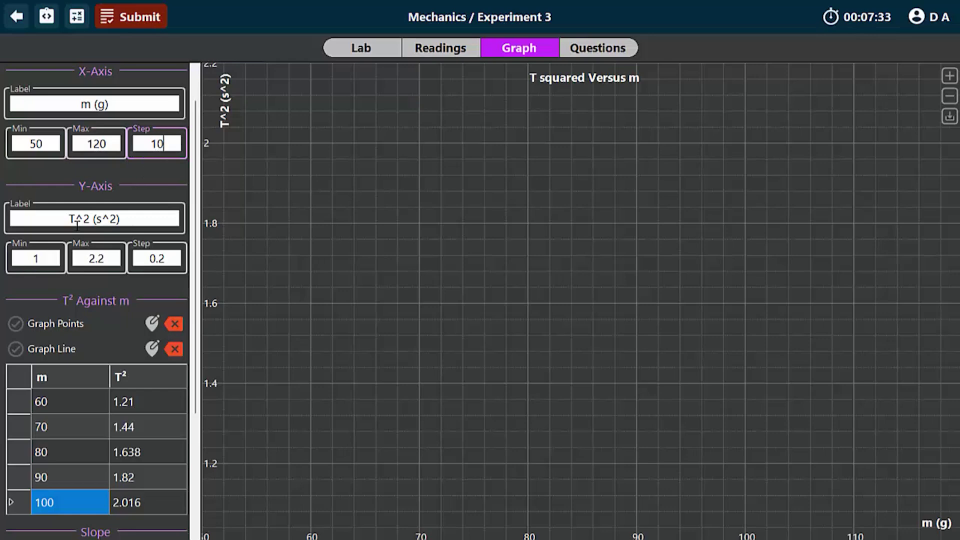
# Step: Set the y-axis range to 1–2.2 with a step of 0.2
pyautogui.click(49, 258)
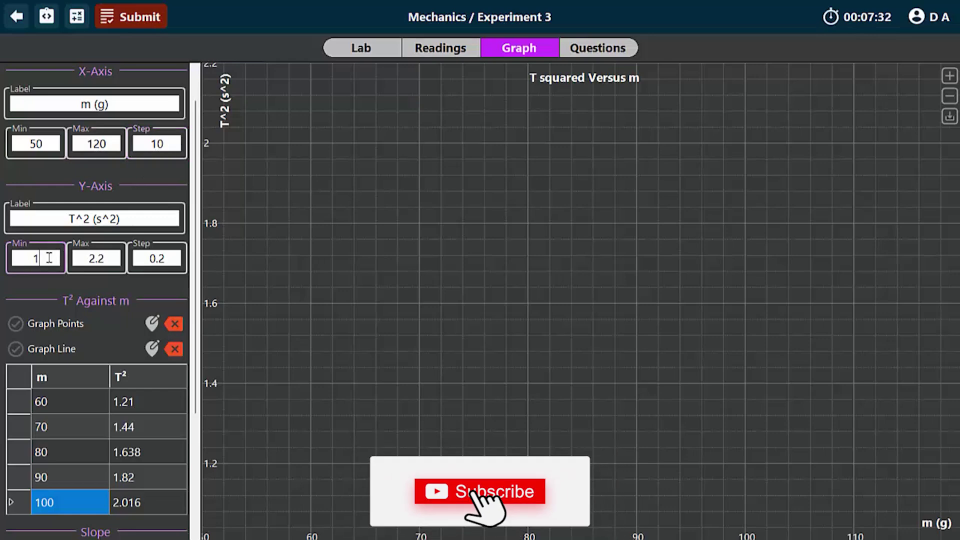
pyautogui.click(99, 258)
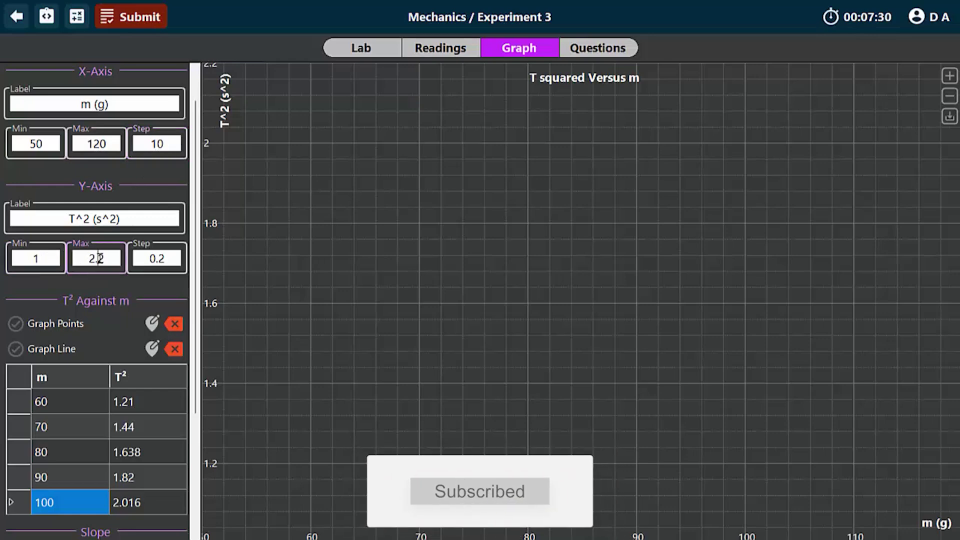
pyautogui.click(158, 261)
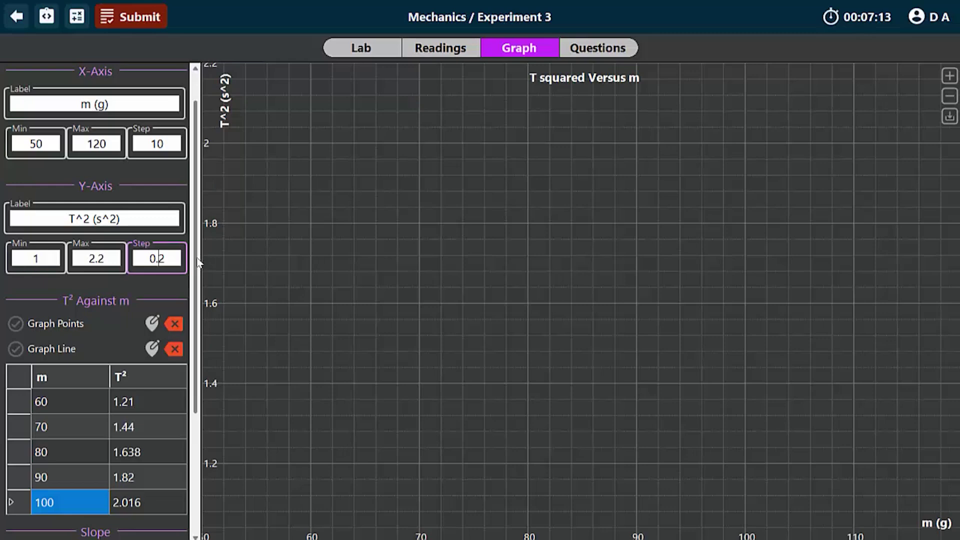
pyautogui.moveTo(199, 260); pyautogui.dragTo(205, 352)
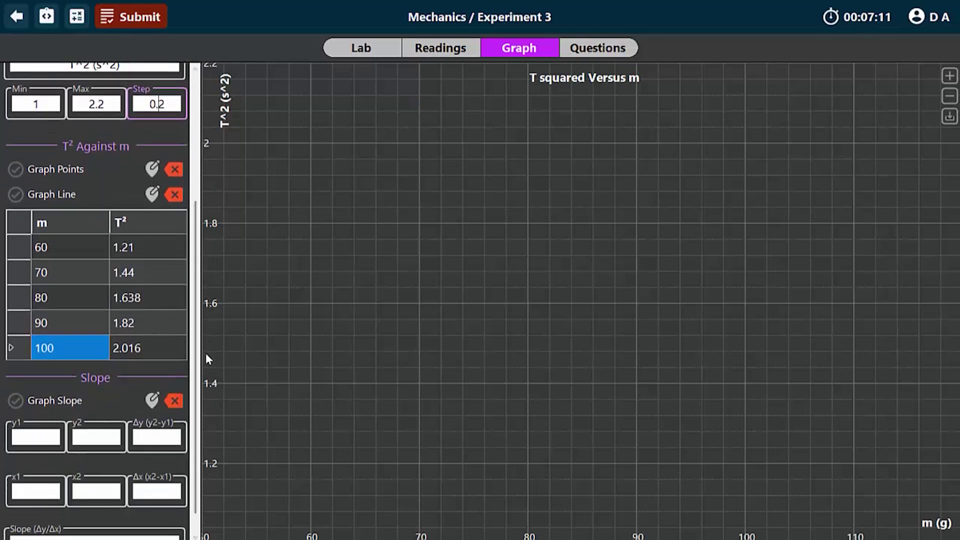
# Step: Plot graph points at (60, 1.21) and (70, 1.44) using the reading table values
pyautogui.click(152, 169)
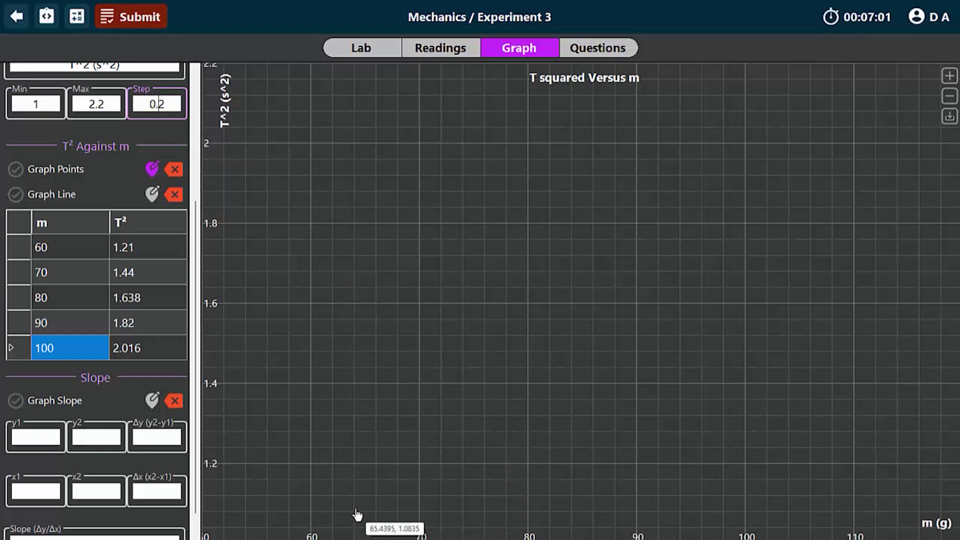
pyautogui.click(79, 242)
pyautogui.click(150, 253)
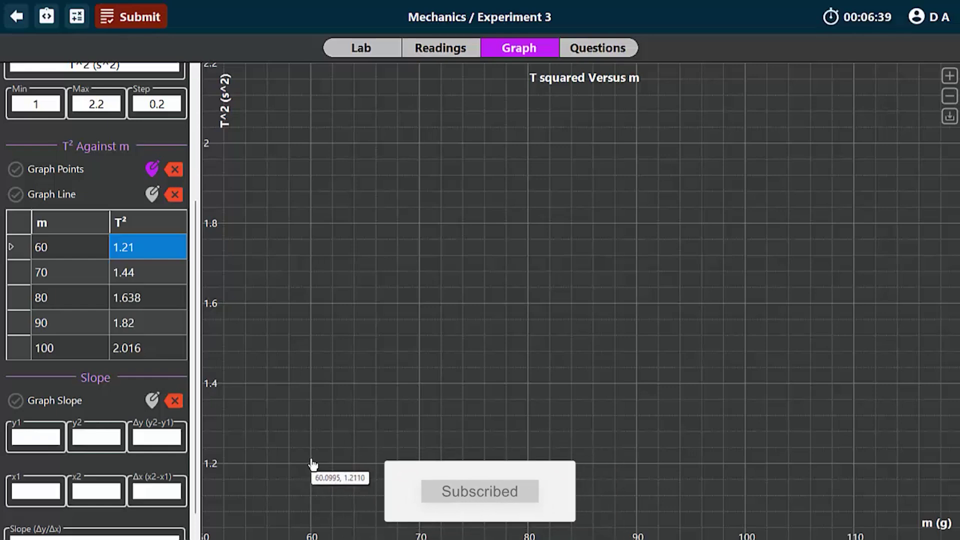
pyautogui.click(311, 459)
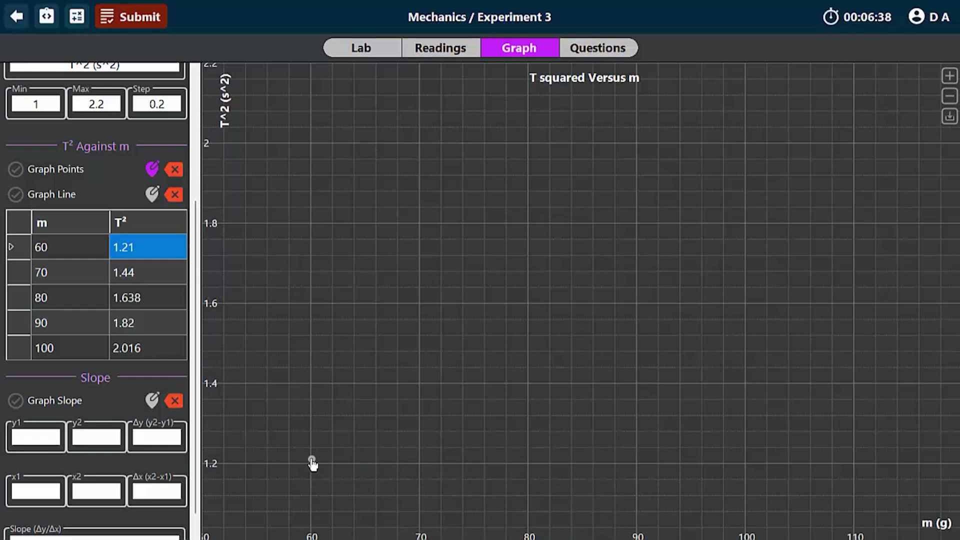
pyautogui.click(420, 369)
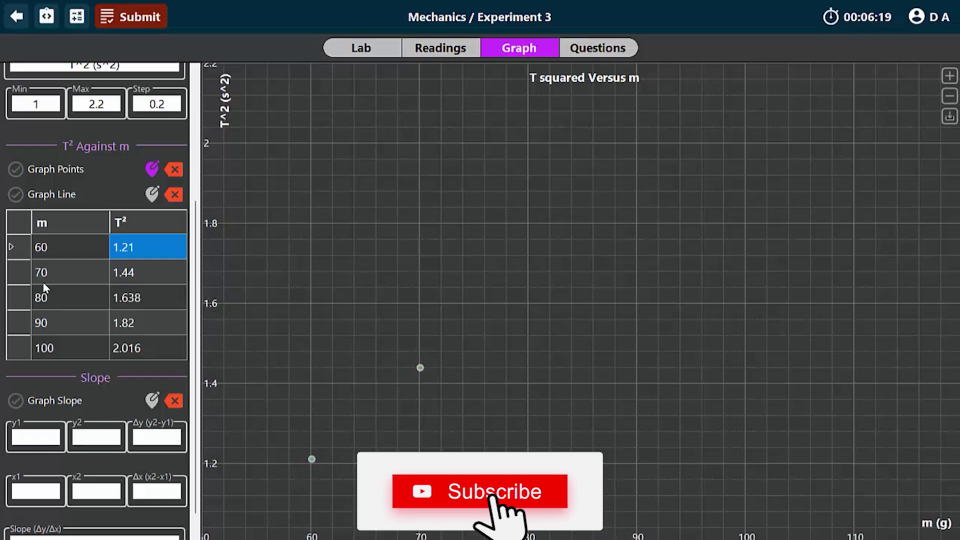
pyautogui.click(54, 301)
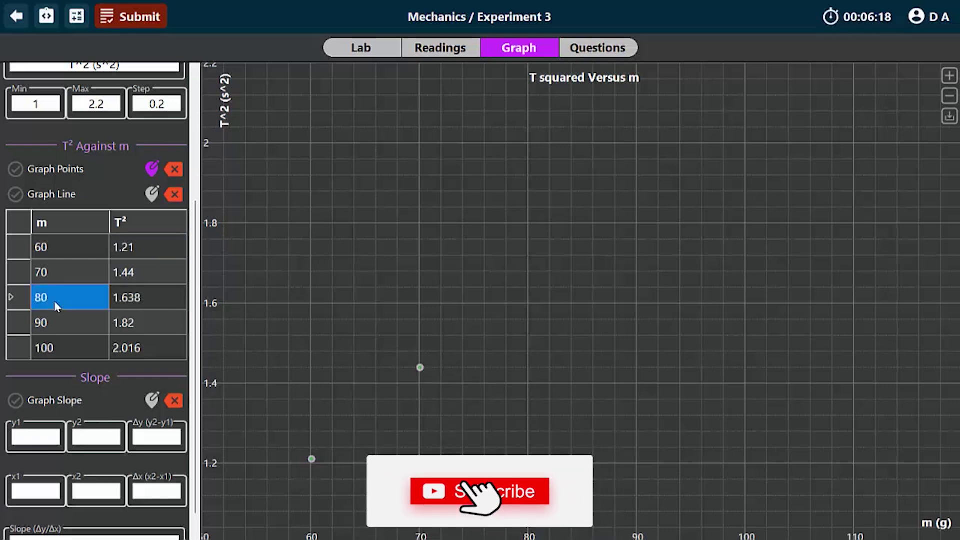
pyautogui.click(157, 299)
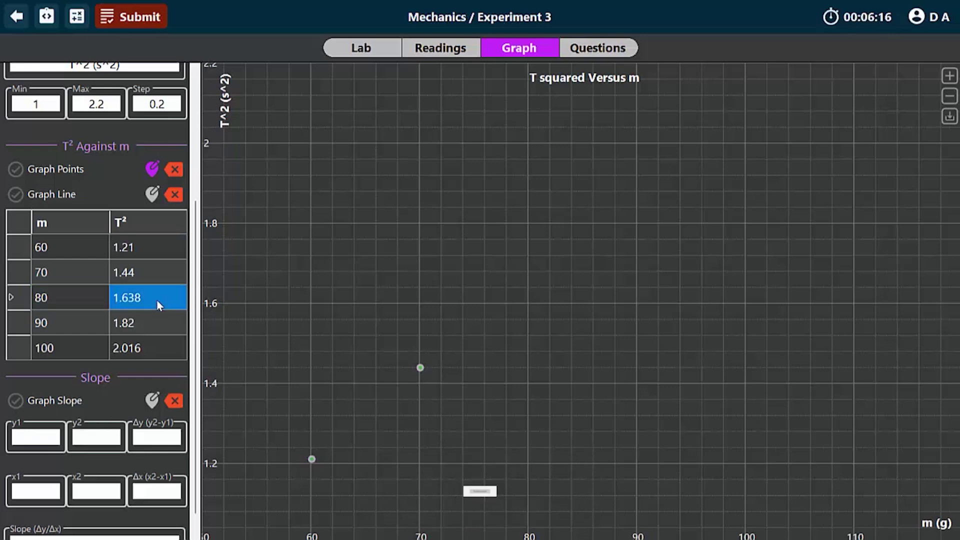
# Step: Plot the remaining points, including (80, 1.638) and (100, 2.016), completing all five readings
pyautogui.click(529, 289)
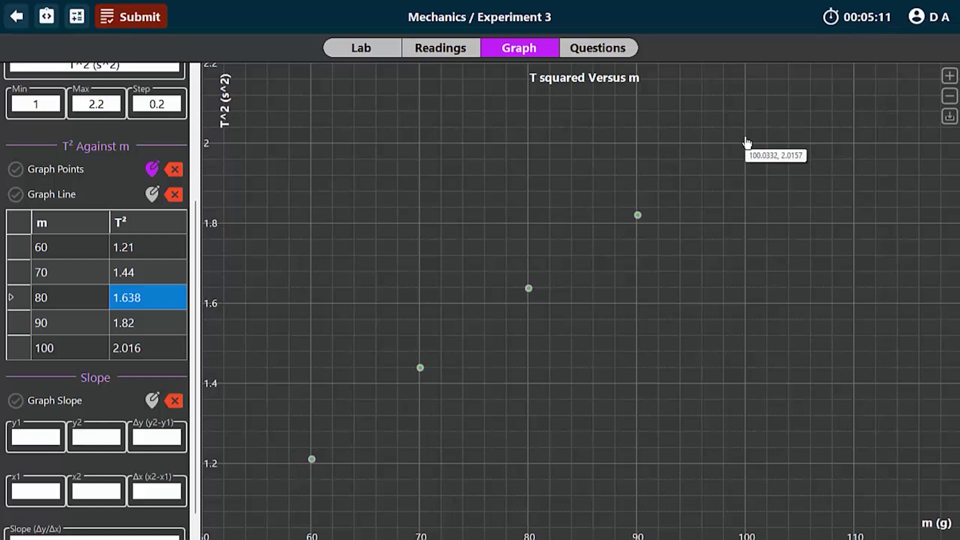
pyautogui.click(745, 139)
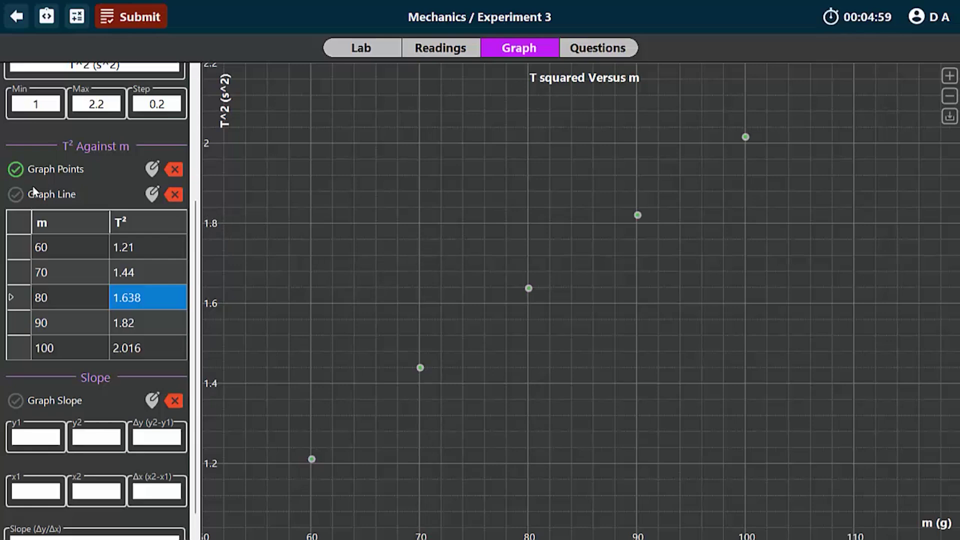
# Step: Draw a straight best-fit line from the 60 g point to the 100 g point
pyautogui.click(152, 196)
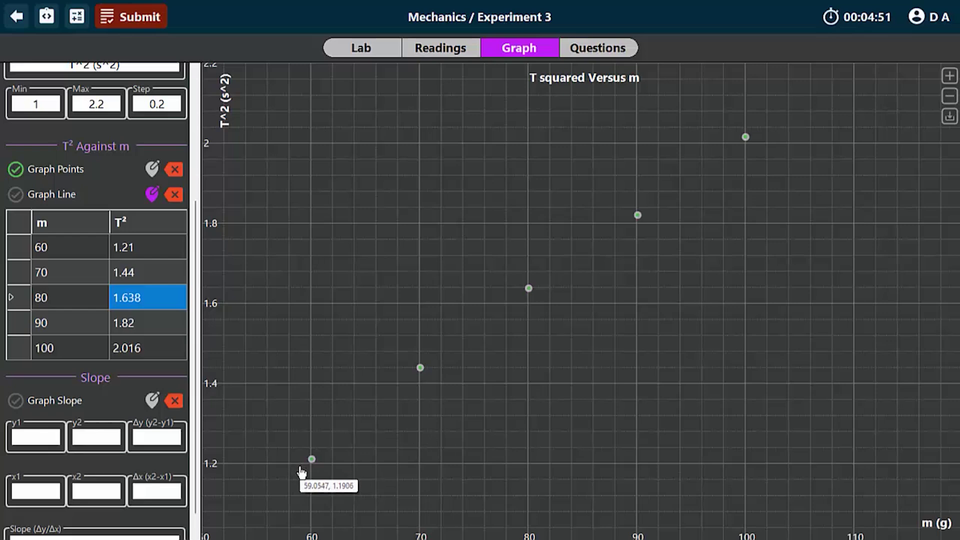
pyautogui.moveTo(300, 468); pyautogui.dragTo(749, 133)
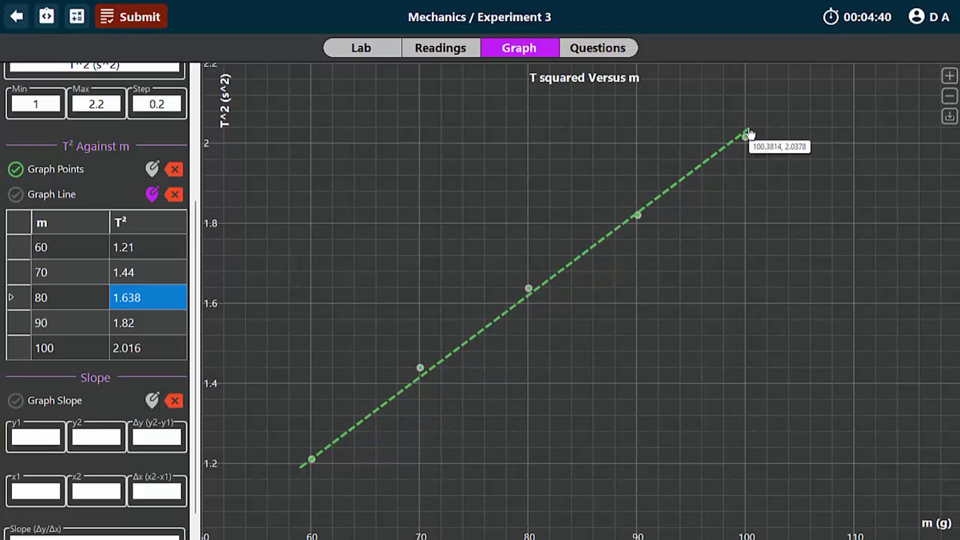
pyautogui.moveTo(750, 133); pyautogui.dragTo(751, 131)
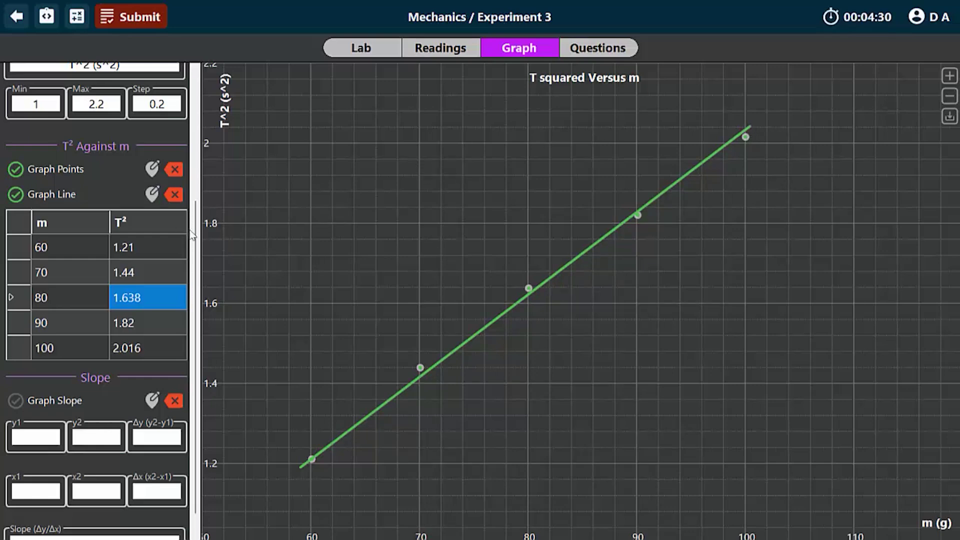
# Step: Draw a slope triangle on the best-fit line from m ≈ 69 to the 80 g point
pyautogui.scroll(-1, 196, 260)
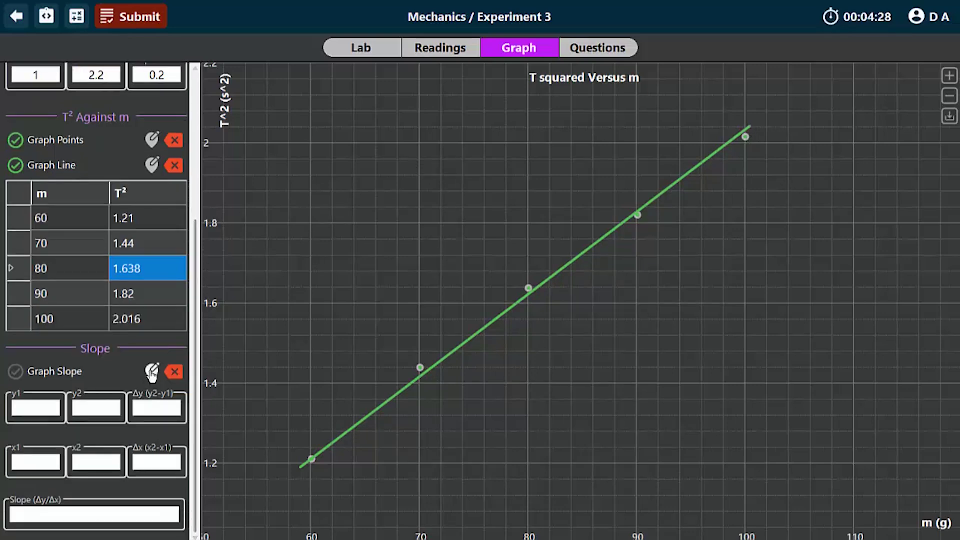
pyautogui.click(151, 373)
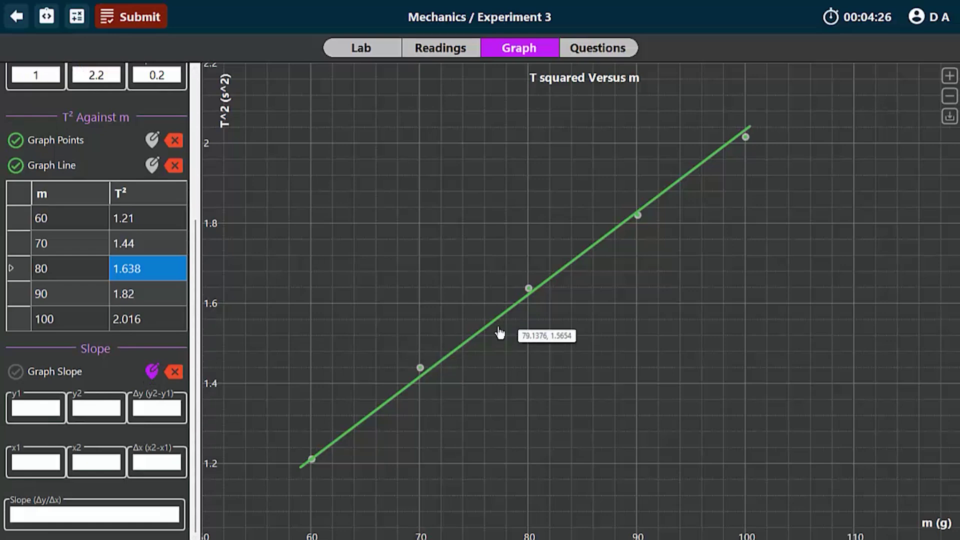
pyautogui.click(411, 383)
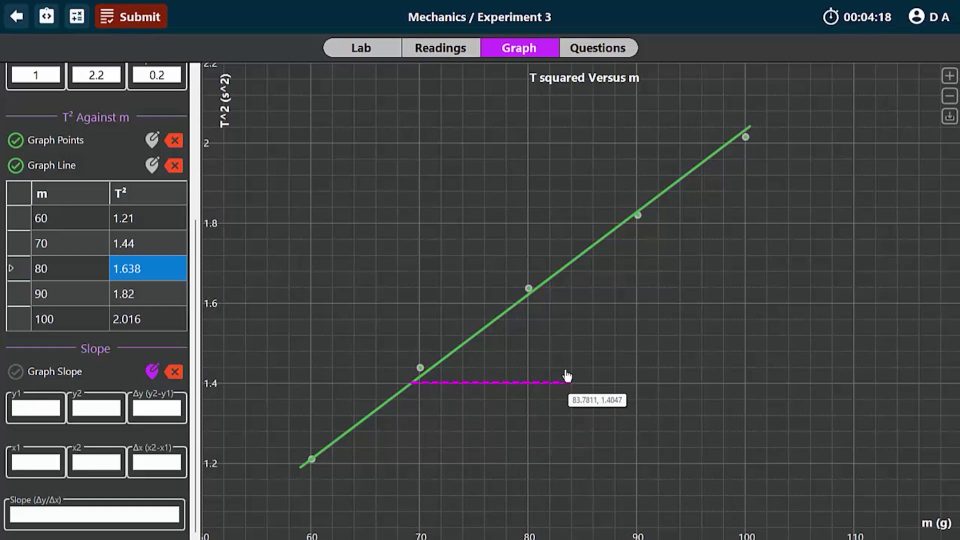
pyautogui.click(529, 296)
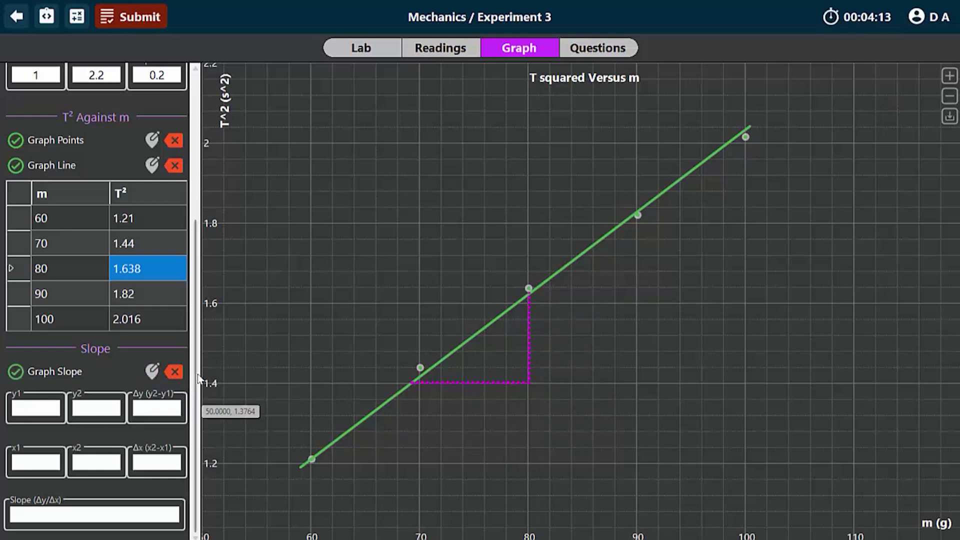
pyautogui.click(38, 407)
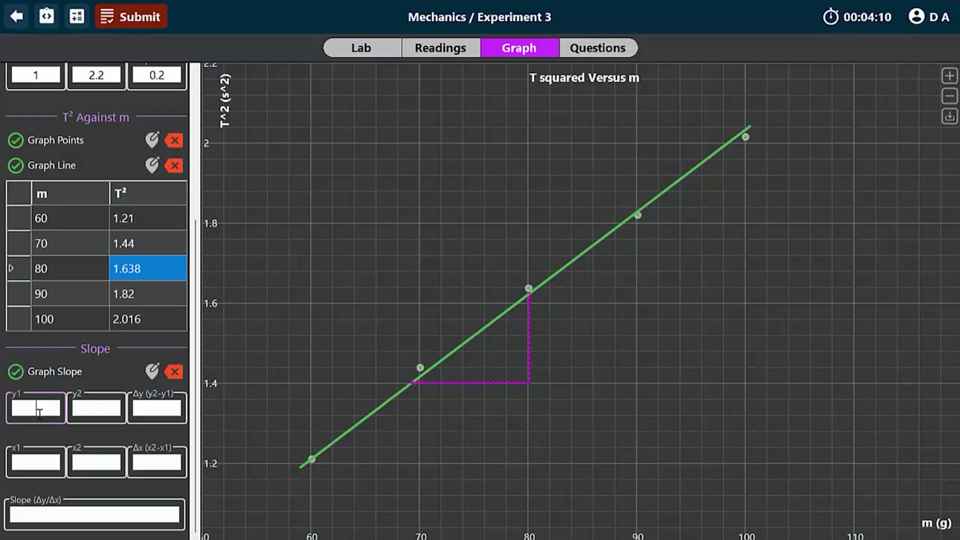
pyautogui.click(414, 385)
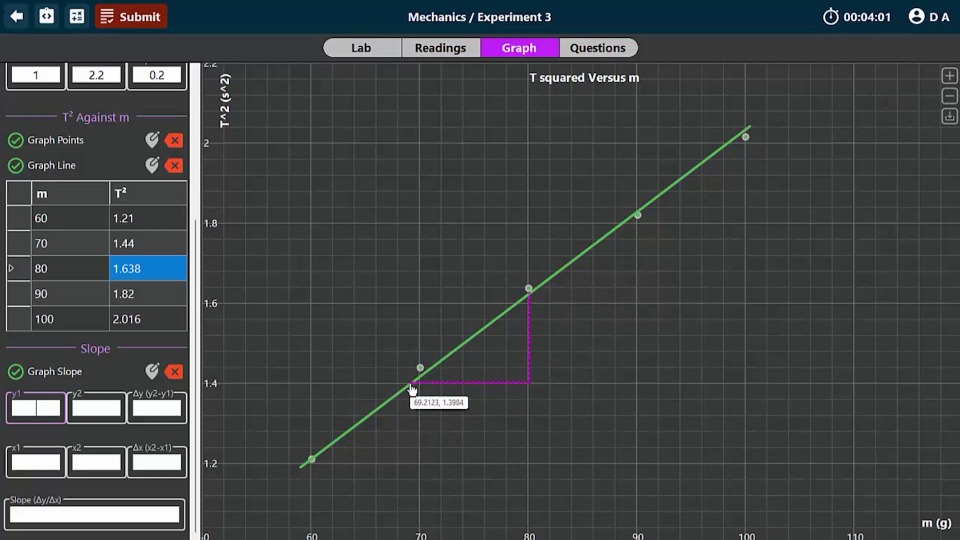
# Step: Enter slope values y1 = 1.4, y2 = 1.62 and Δy = 0.22
pyautogui.click(31, 410)
pyautogui.write('1')
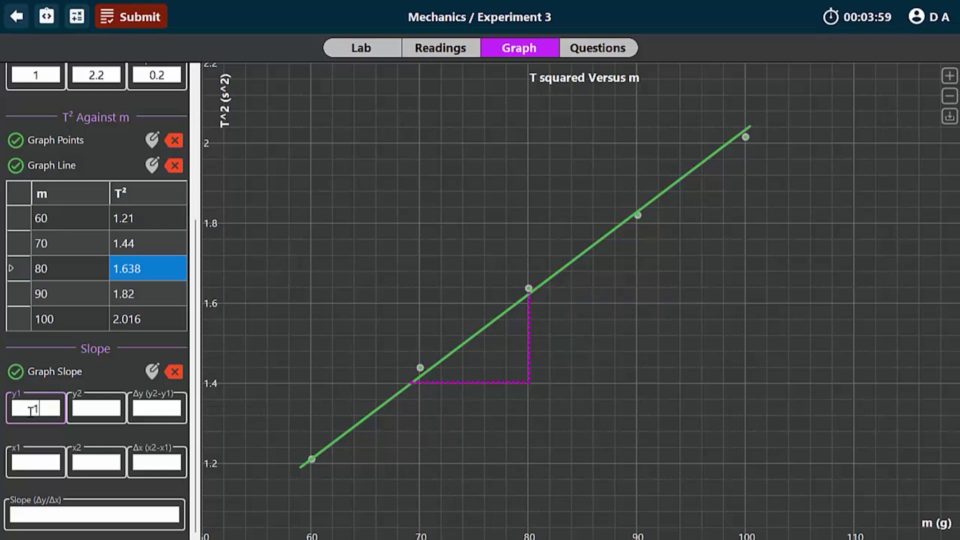
pyautogui.write('.4')
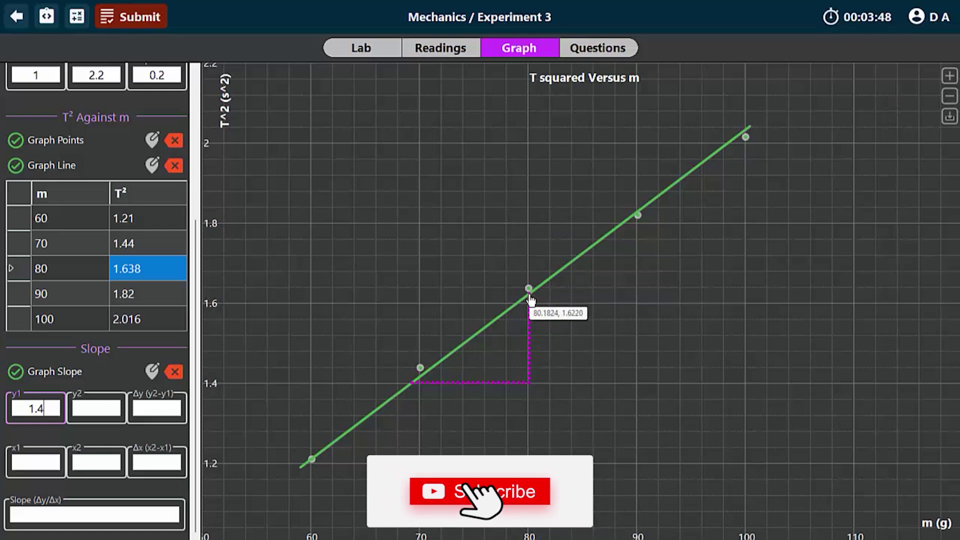
pyautogui.click(103, 409)
pyautogui.write('1.')
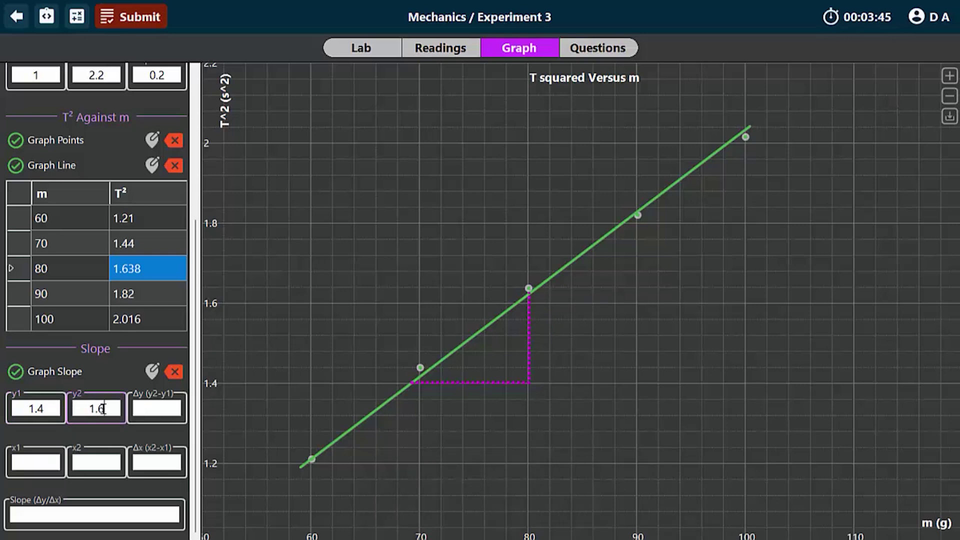
pyautogui.write('62')
pyautogui.click(144, 413)
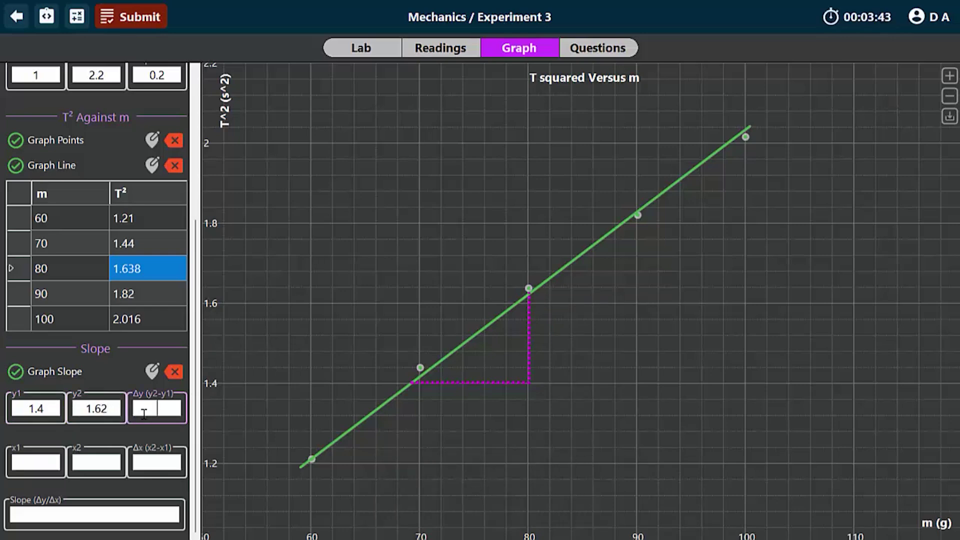
pyautogui.write('0.22')
pyautogui.click(44, 462)
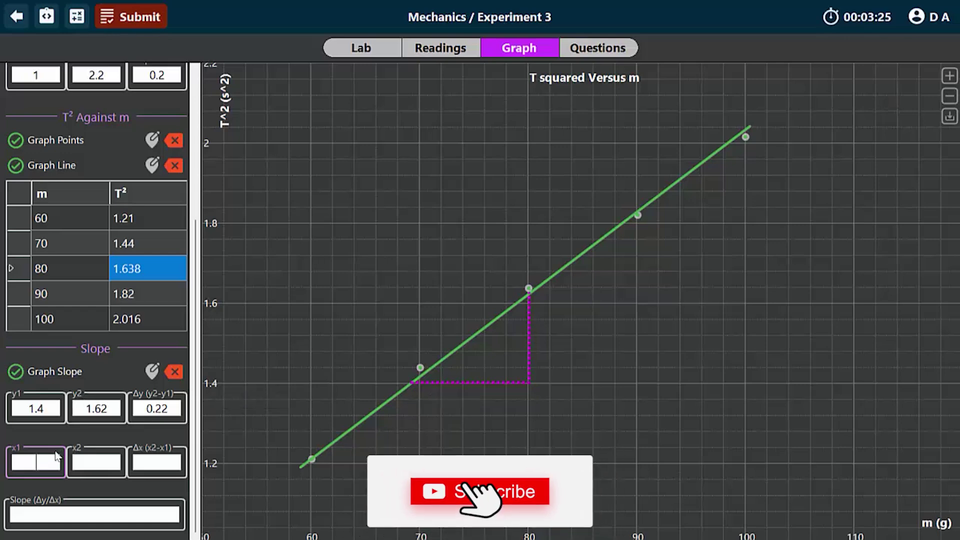
# Step: Enter x1 = 69.3, x2 = 80, Δx = 10.7 and slope 0.02 in the Slope panel
pyautogui.write('69.')
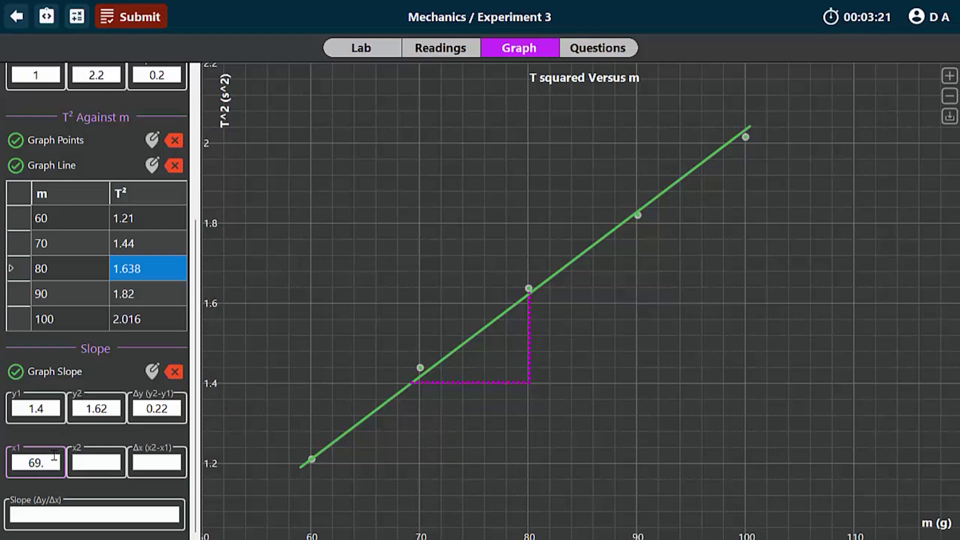
pyautogui.write('3')
pyautogui.click(100, 463)
pyautogui.write('80')
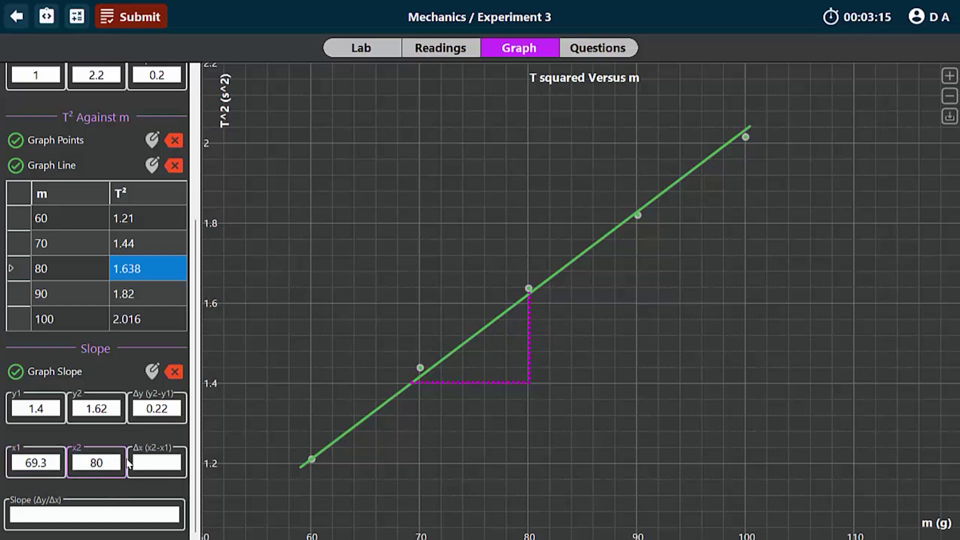
pyautogui.click(159, 465)
pyautogui.write('10.')
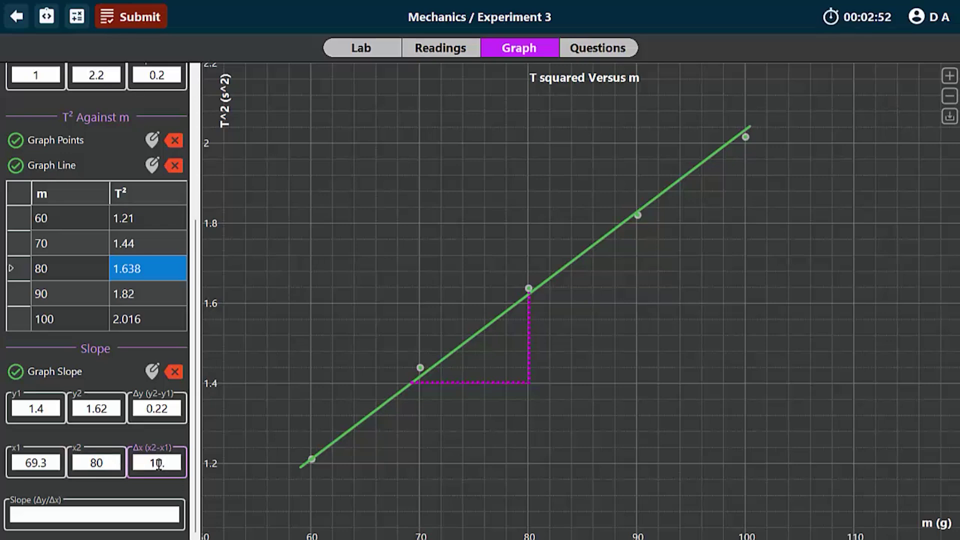
pyautogui.write('7')
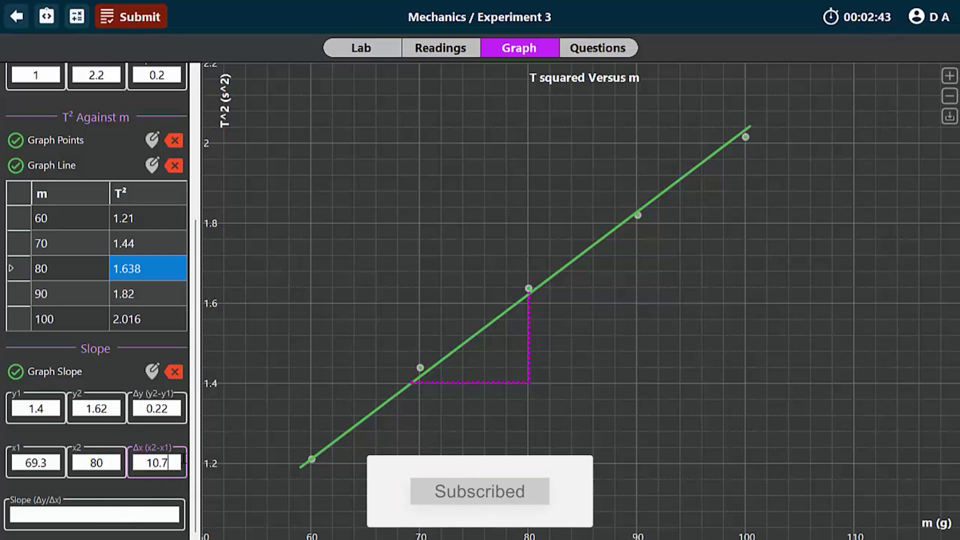
pyautogui.click(85, 513)
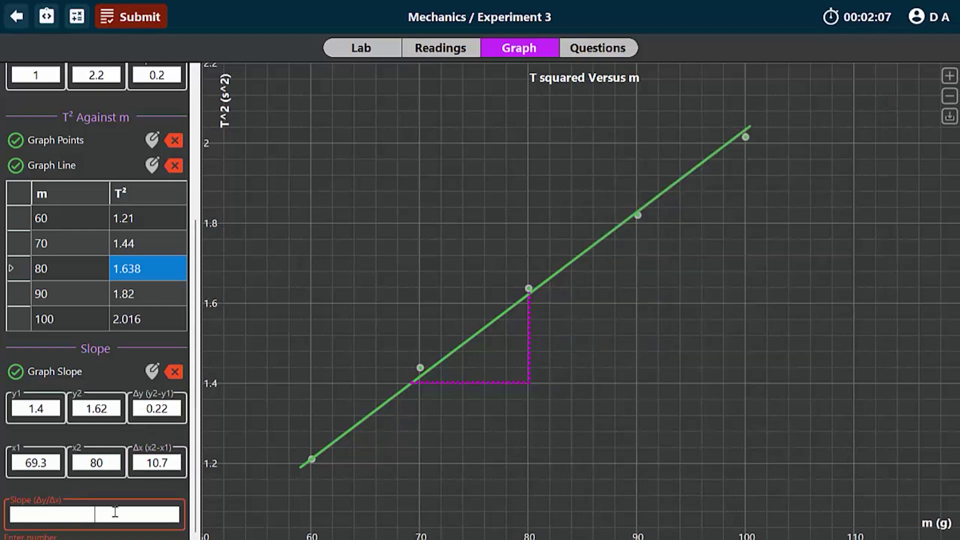
pyautogui.write('0.02')
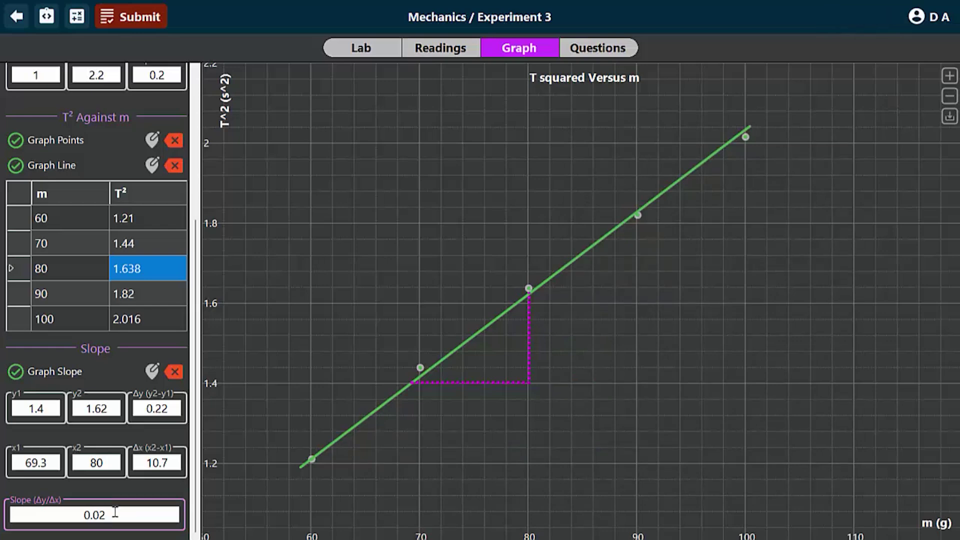
pyautogui.scroll(1, 197, 398)
pyautogui.scroll(5, 197, 399)
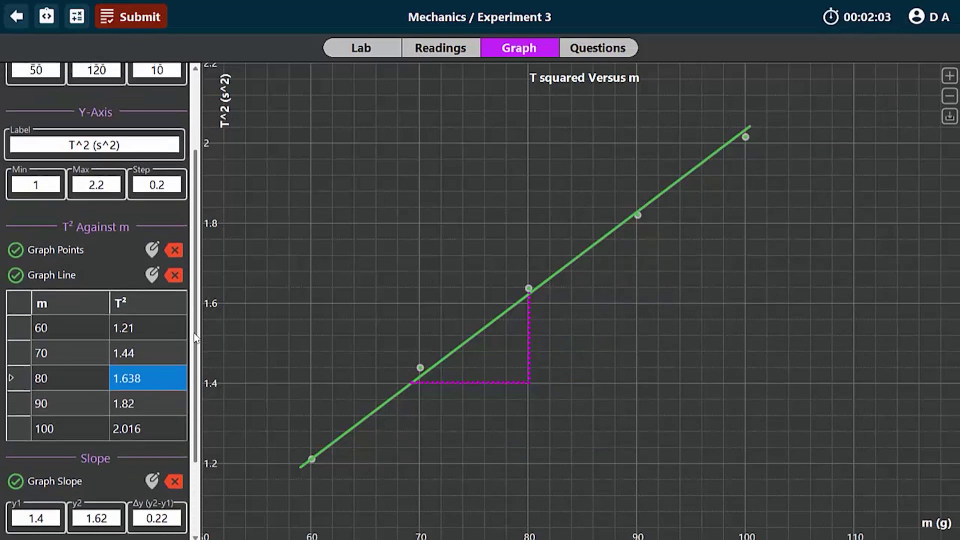
pyautogui.scroll(-5, 196, 410)
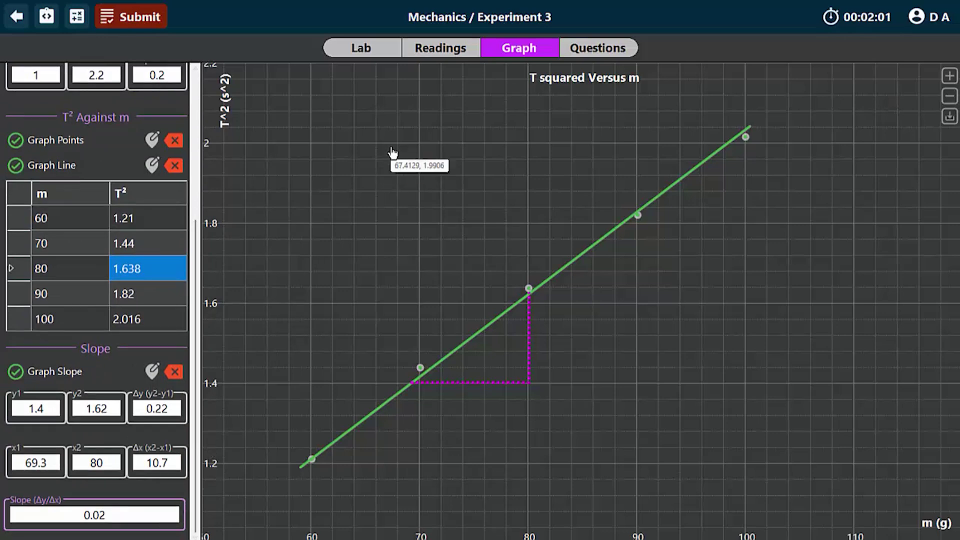
# Step: Answer question 1 with 1.97 in the Questions tab and go to question 2
pyautogui.click(586, 52)
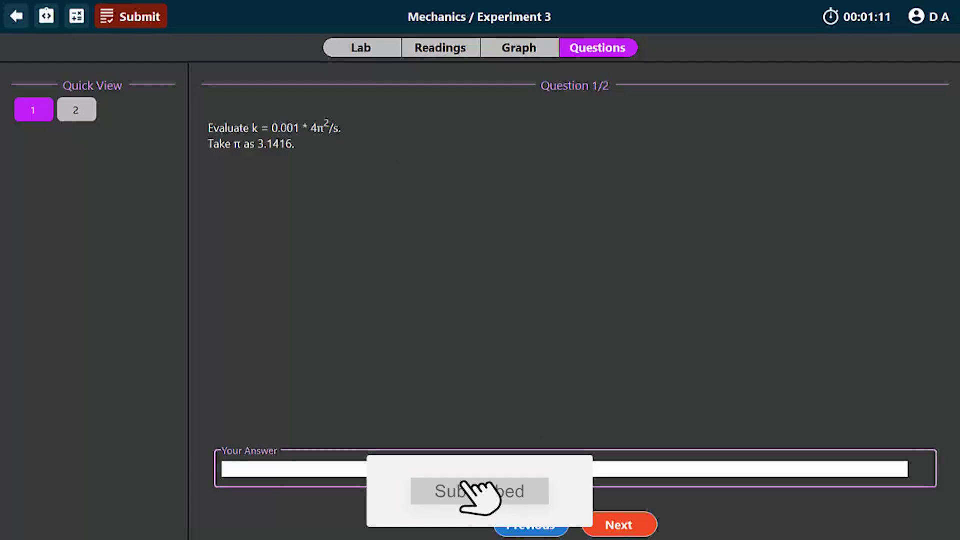
pyautogui.write('1.97')
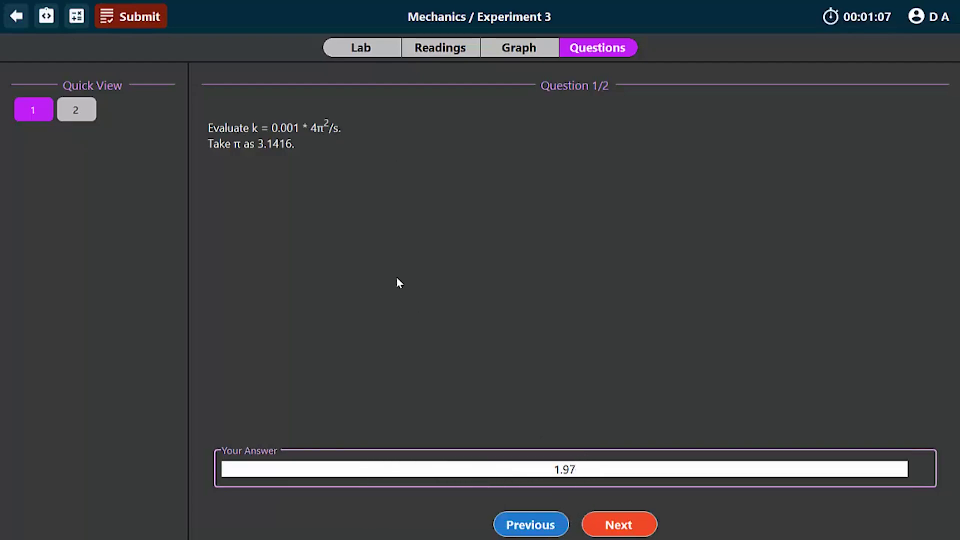
pyautogui.click(79, 114)
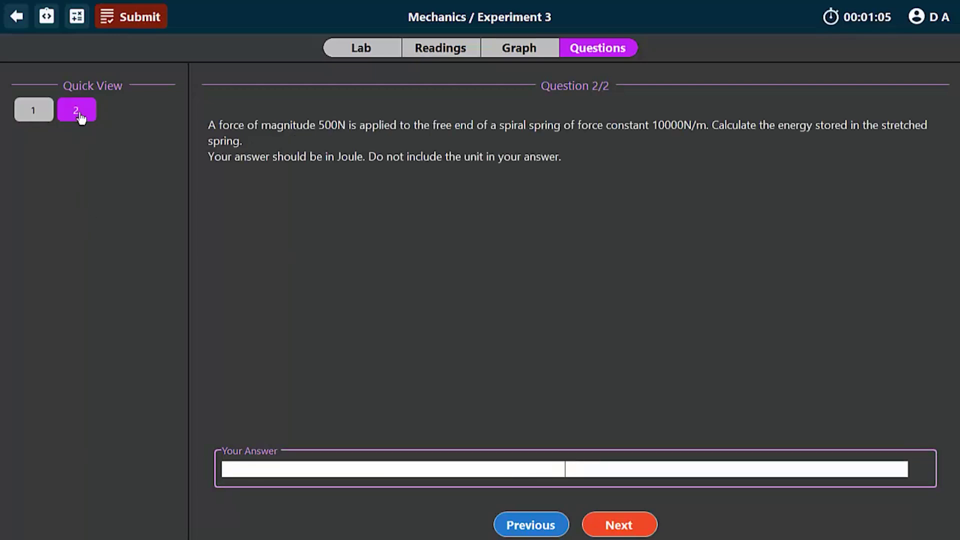
# Step: Submit and confirm the experiment, then scroll through its Result page showing 88.3% and 00:29:21
pyautogui.click(144, 24)
pyautogui.click(594, 380)
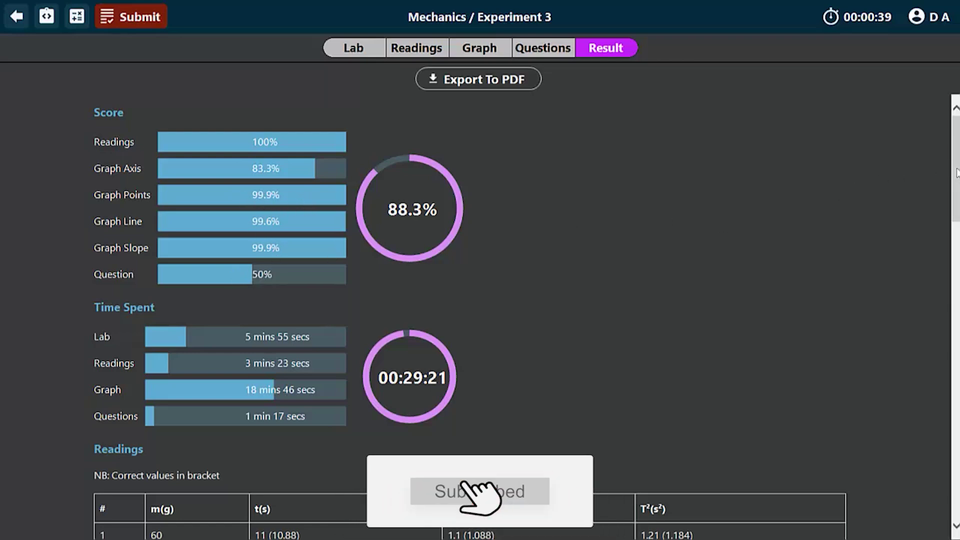
pyautogui.moveTo(956, 181); pyautogui.dragTo(957, 419)
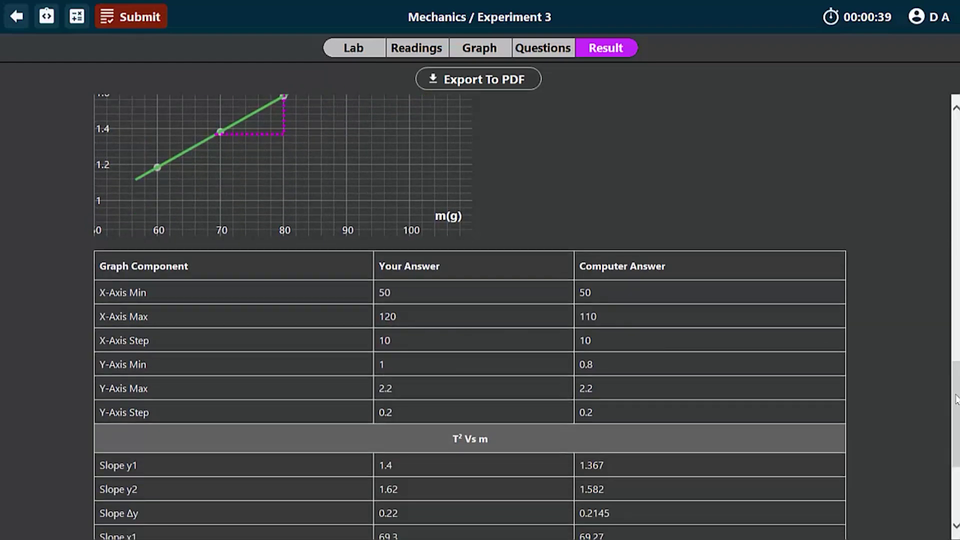
# Step: Scroll the Result page down to the slope rows and the Questions table
pyautogui.moveTo(956, 398); pyautogui.dragTo(955, 449)
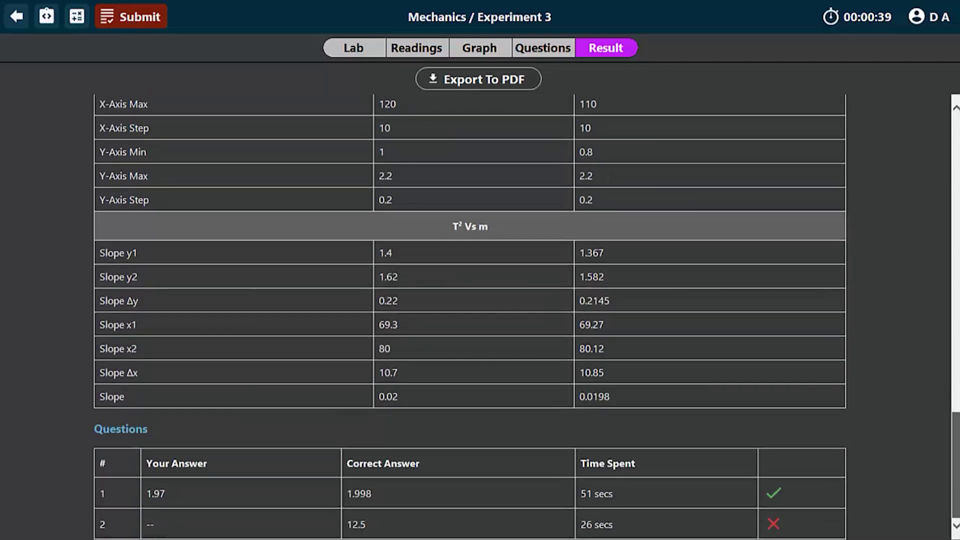